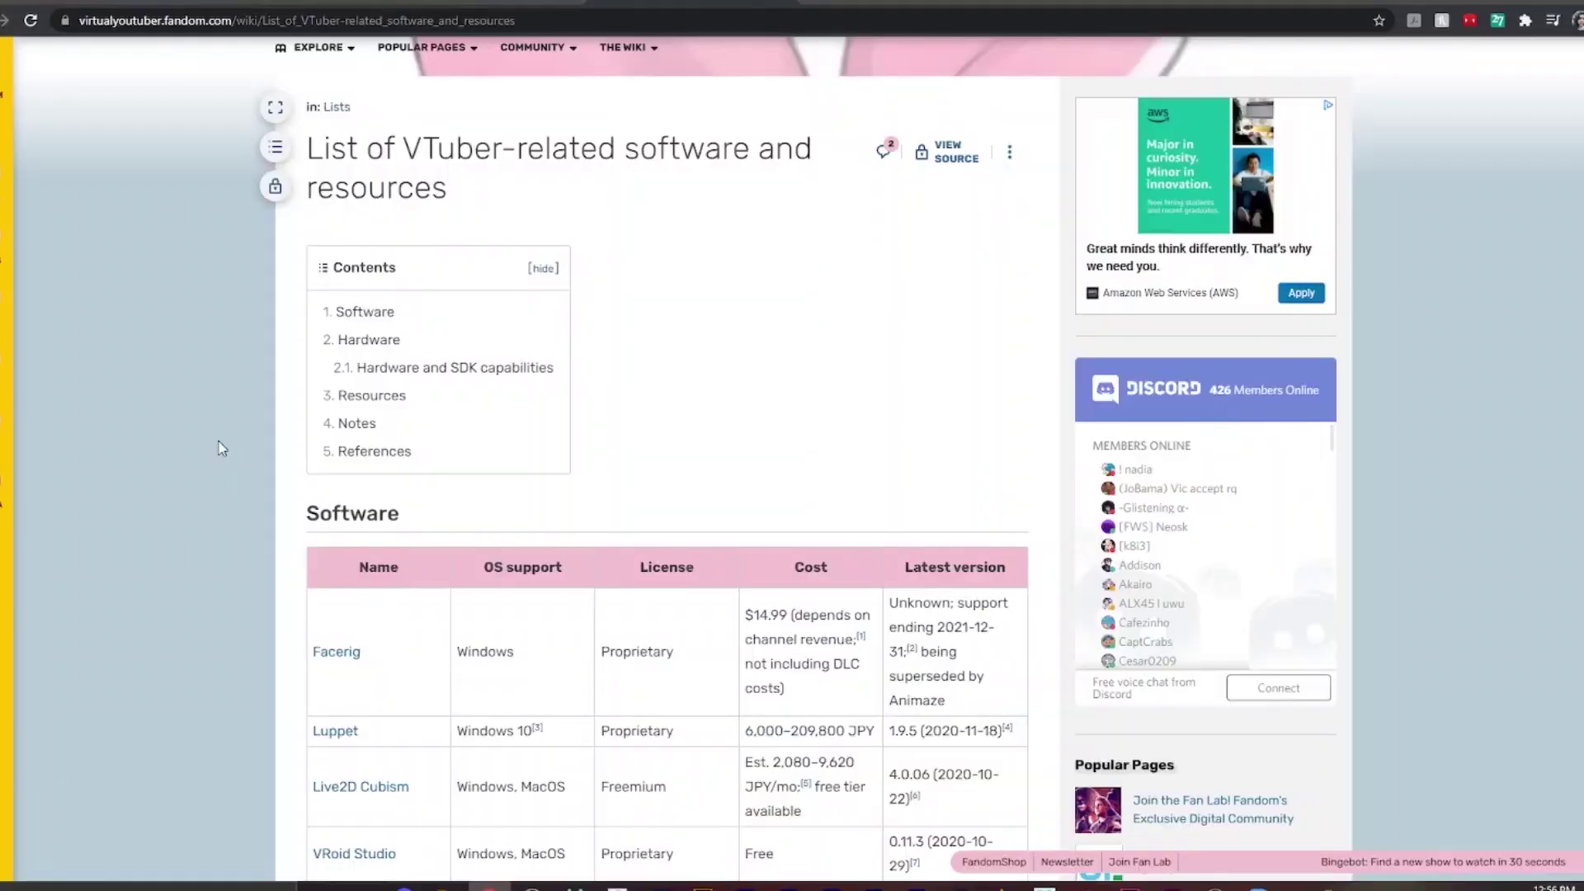
Scroll the VTuber software table down to the hardware and resources sections.
scroll(217, 446, down, 5)
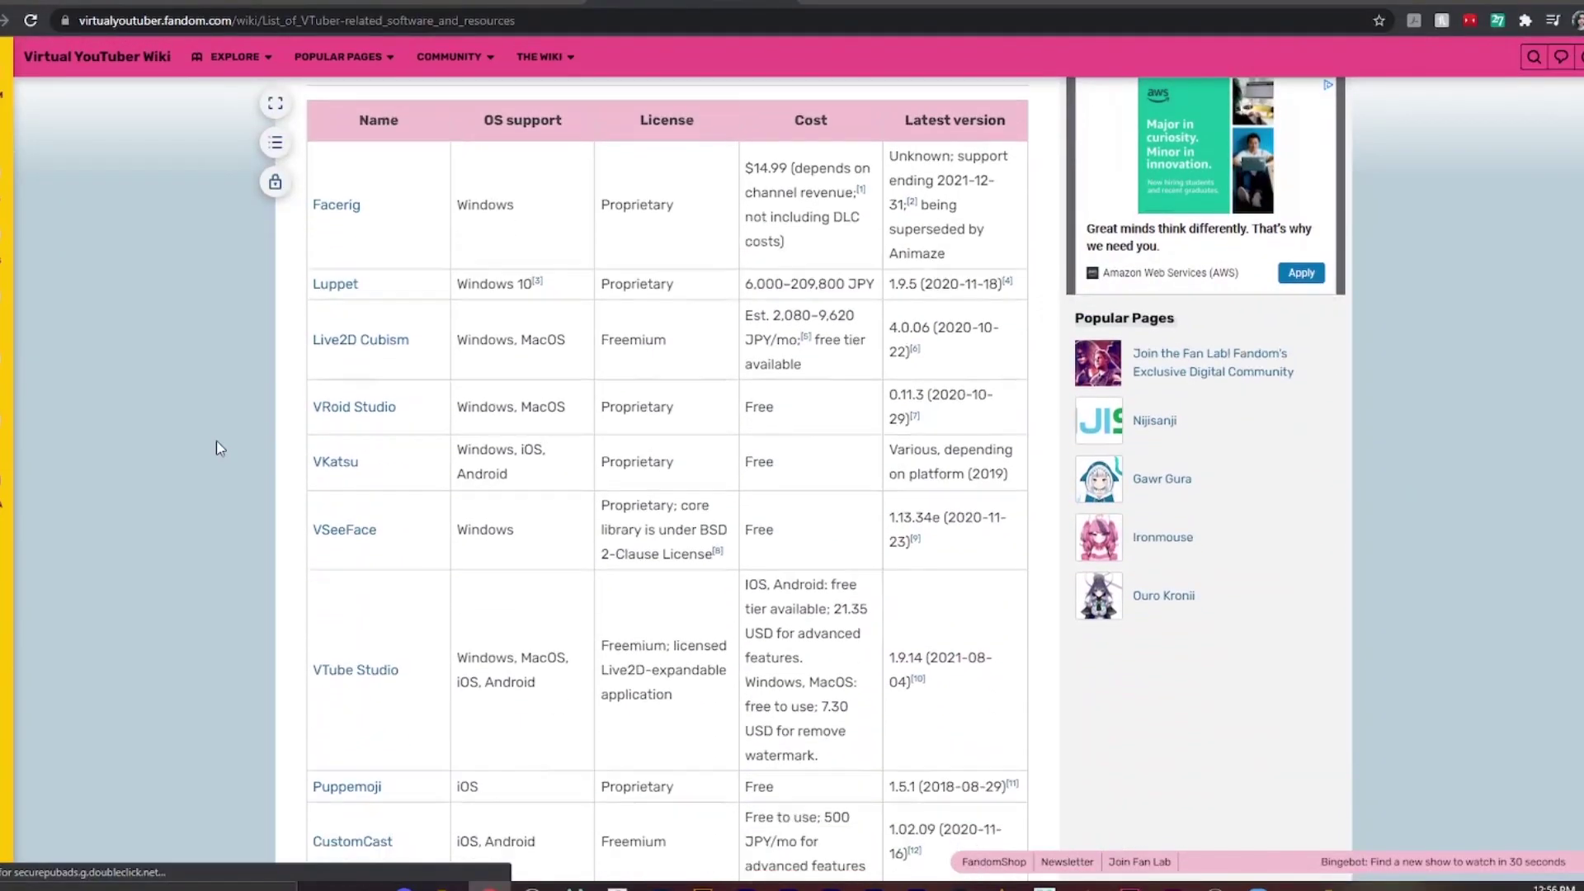
scroll(216, 442, down, 15)
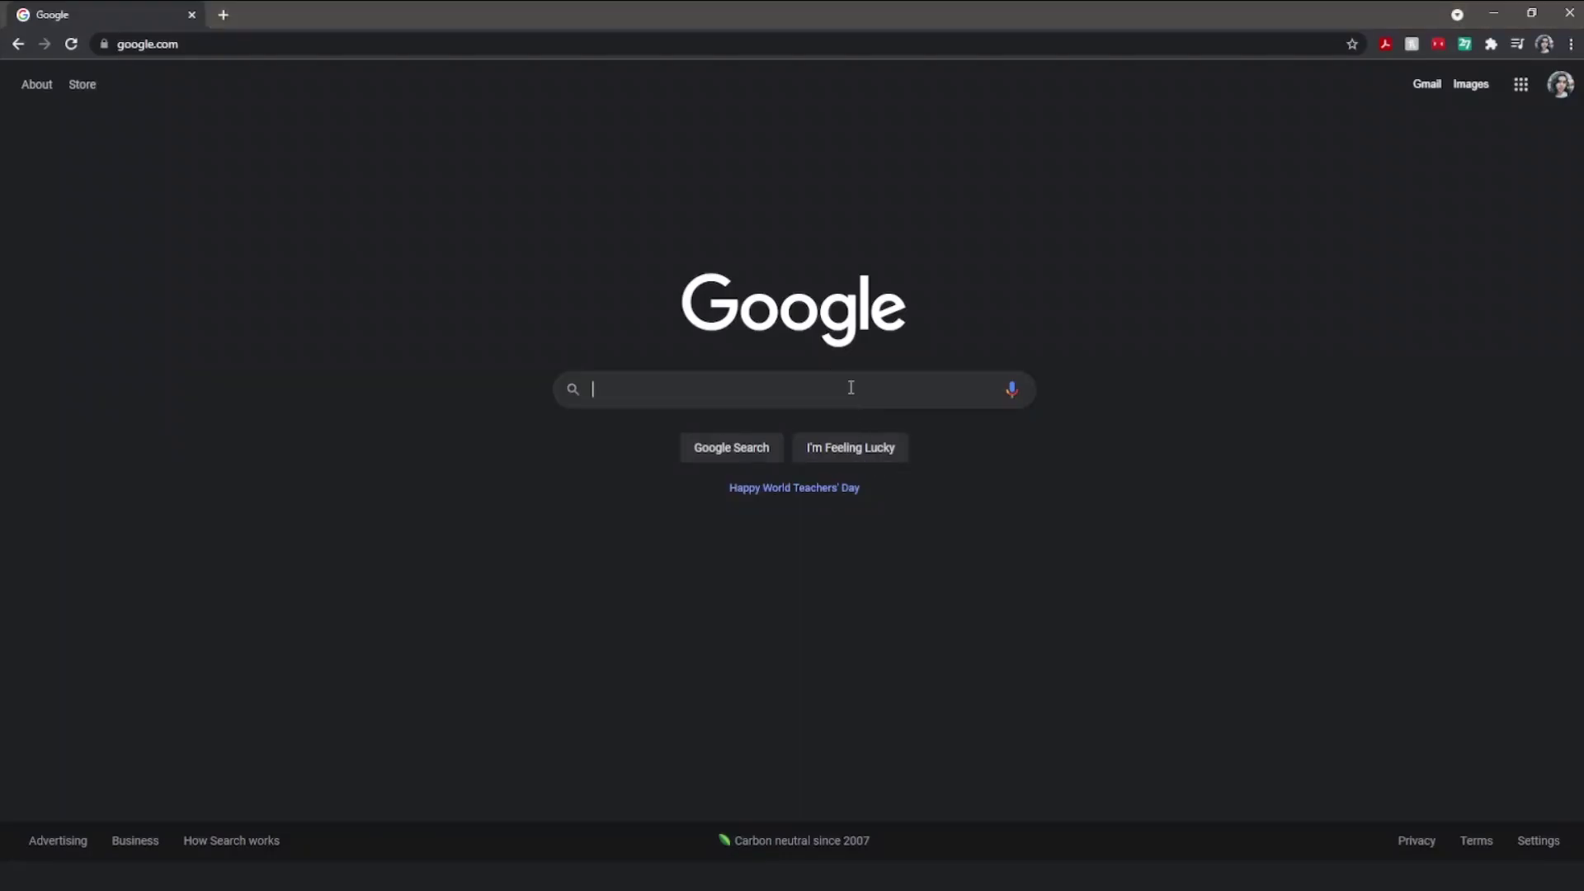
Search Google for adobe.com and open Adobe's official website.
text(adobe.com)
key(Return)
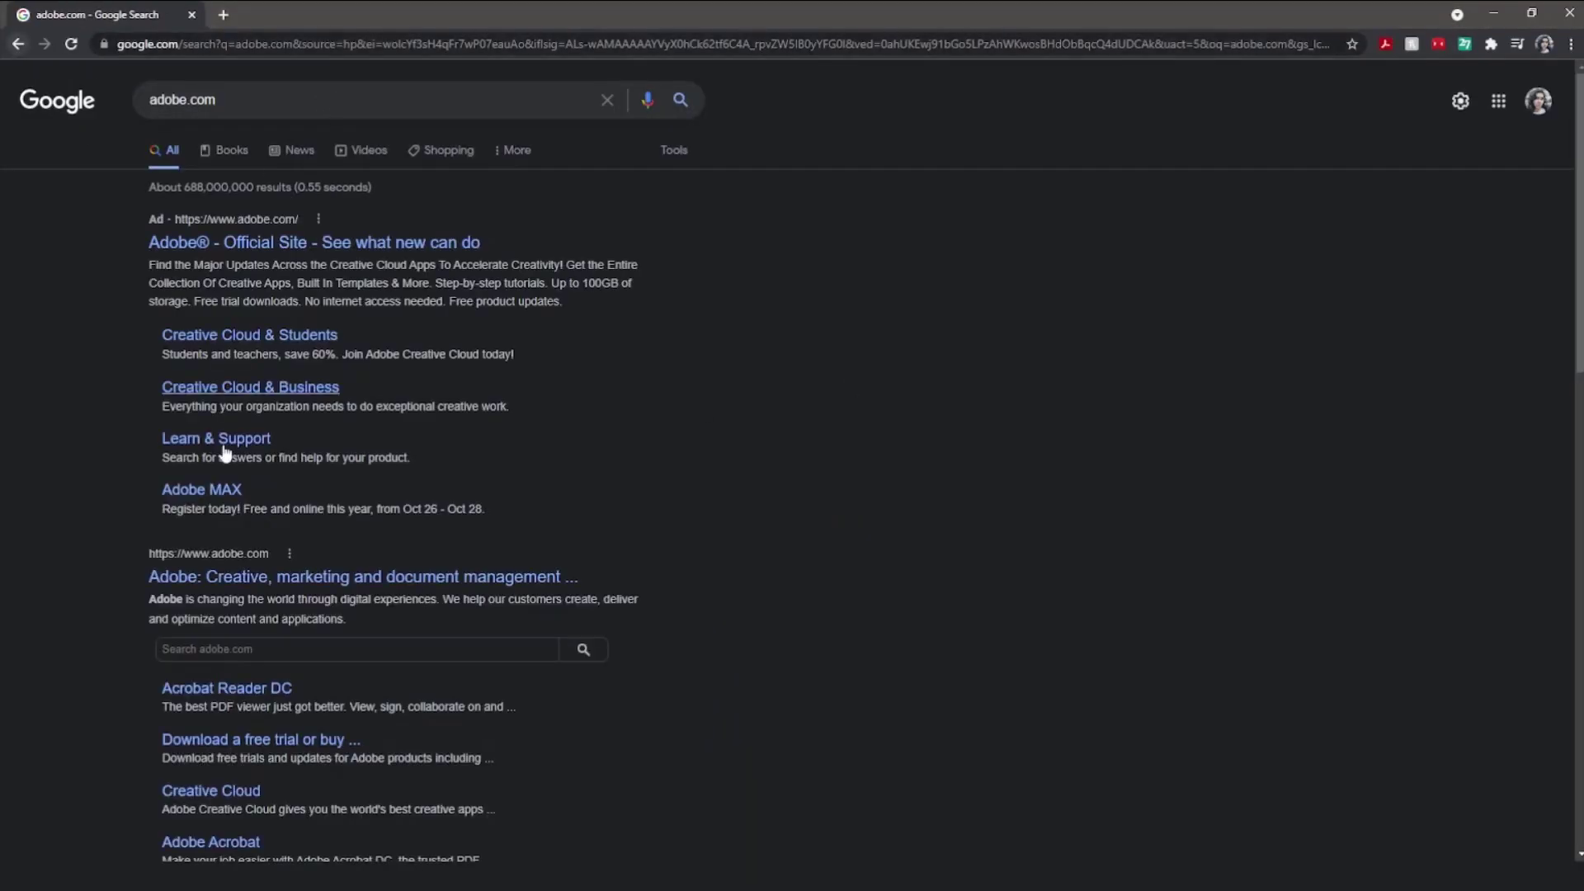
click(264, 576)
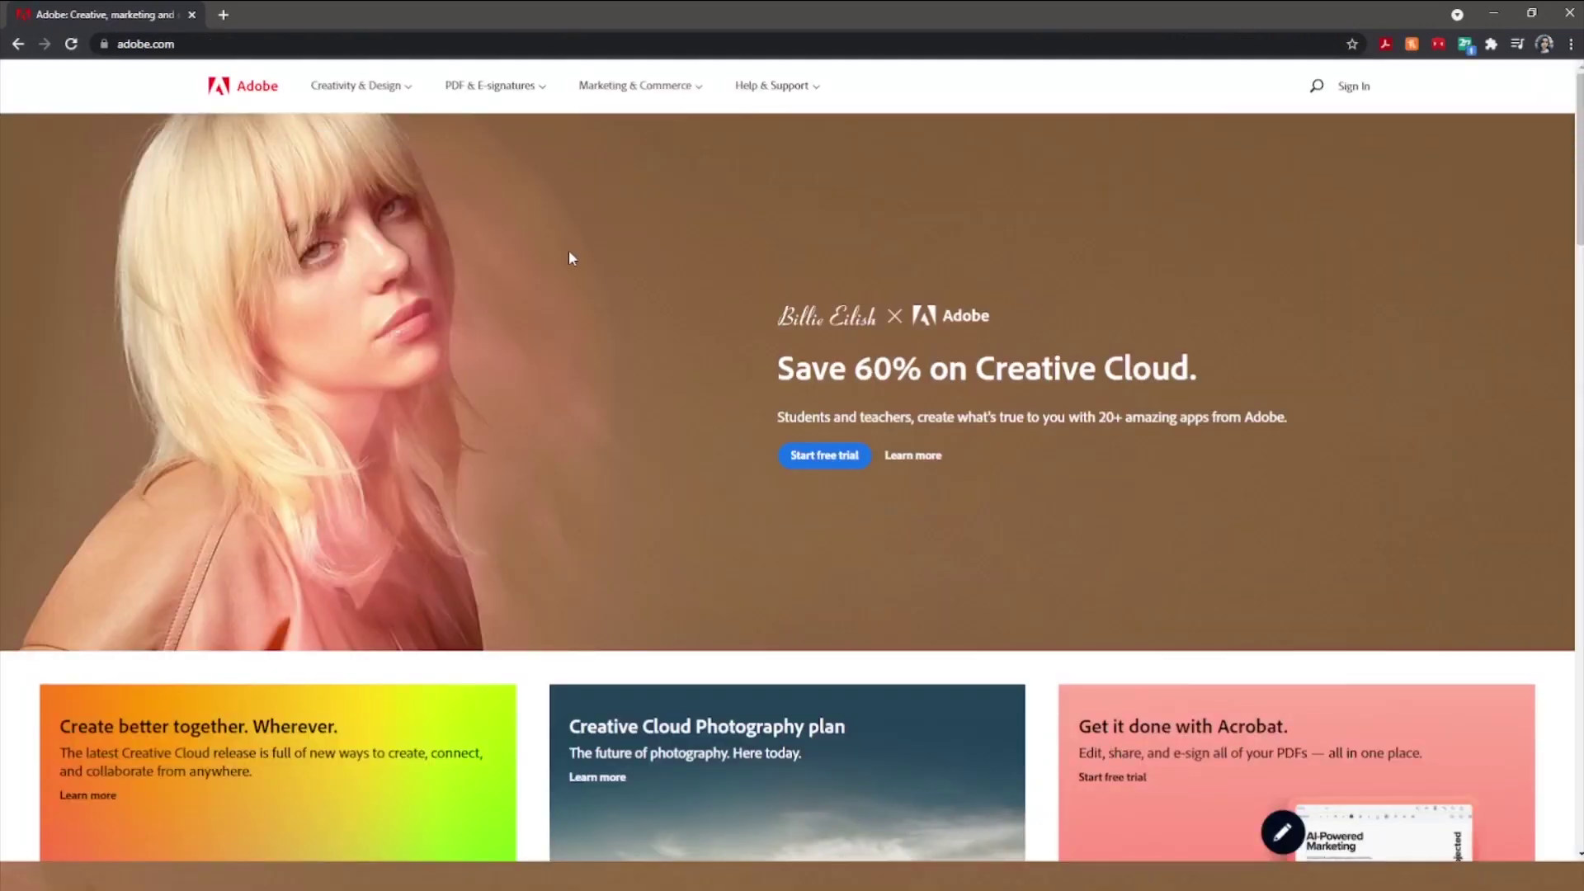
Search the Adobe site for 'character animator' and open the Character Animator product page.
click(1316, 86)
text(character an)
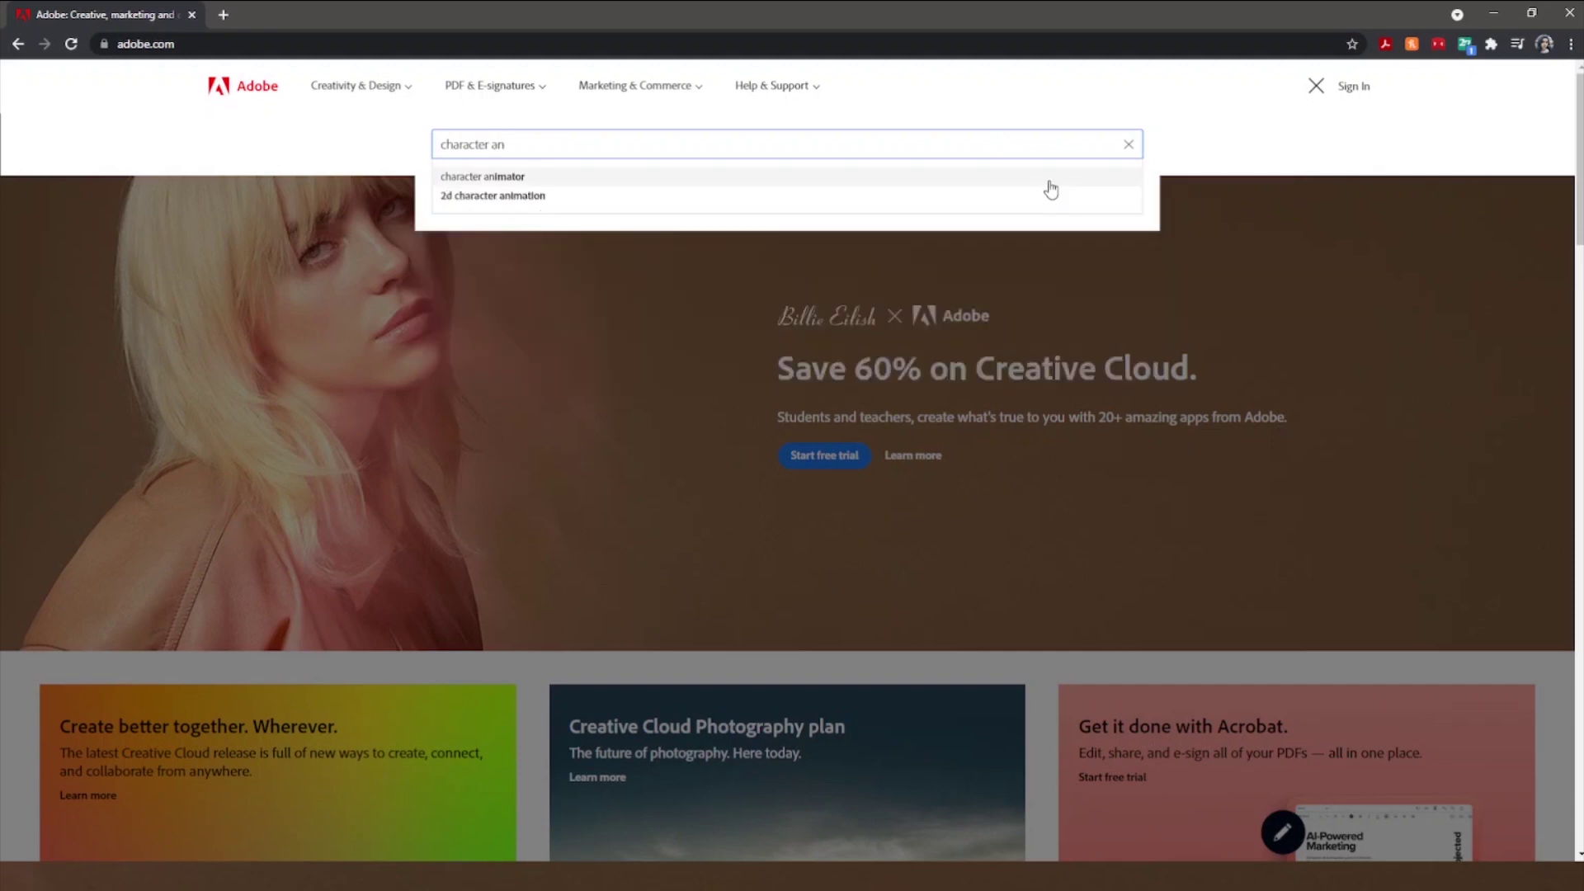
click(543, 179)
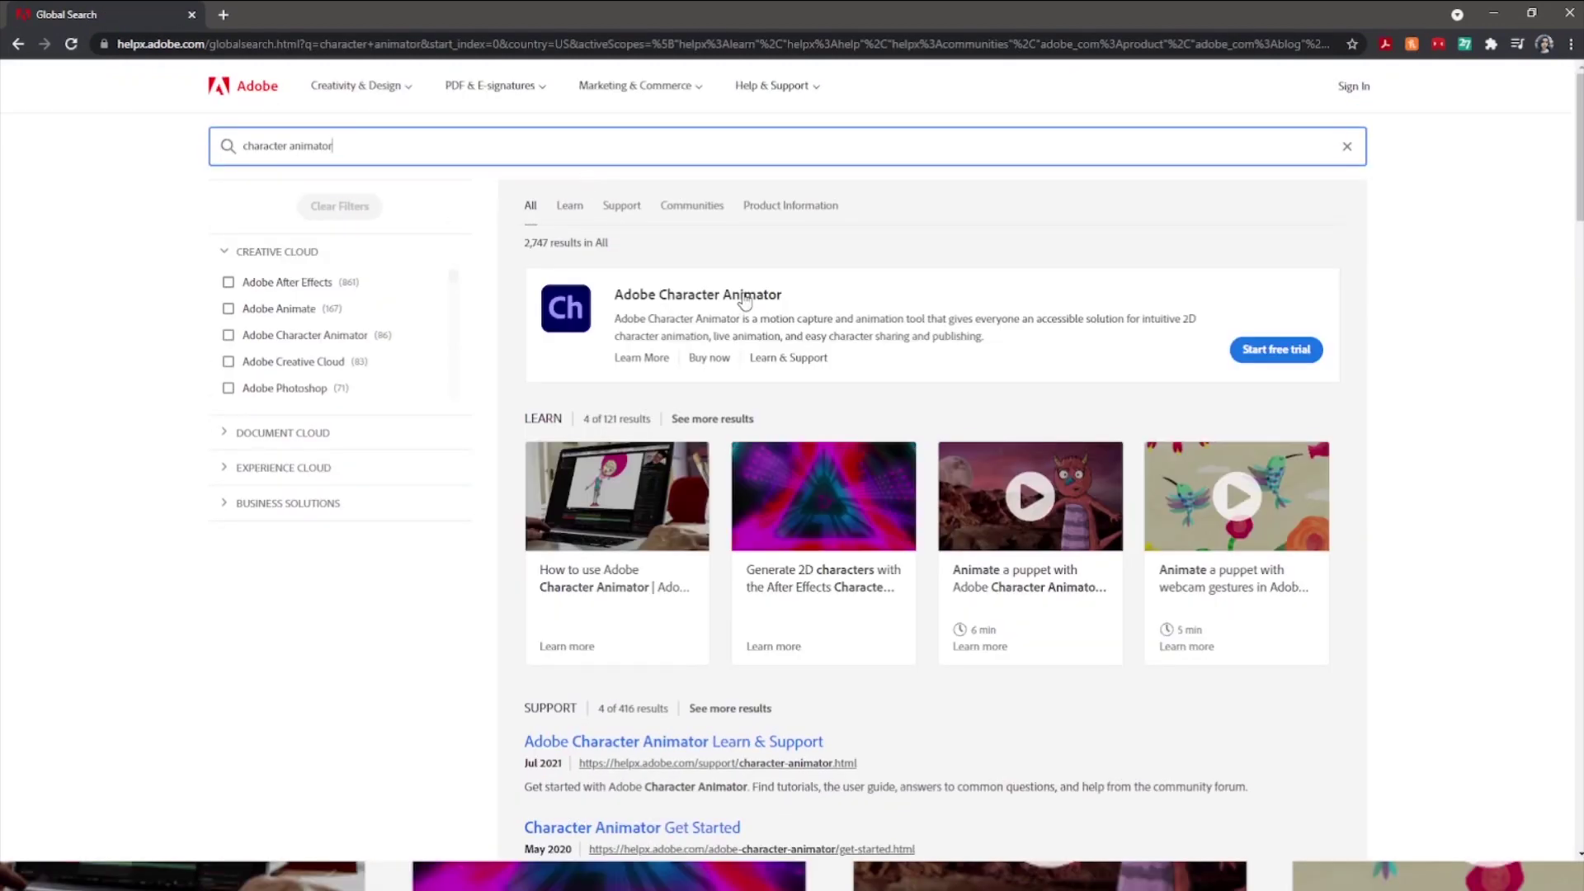
click(743, 302)
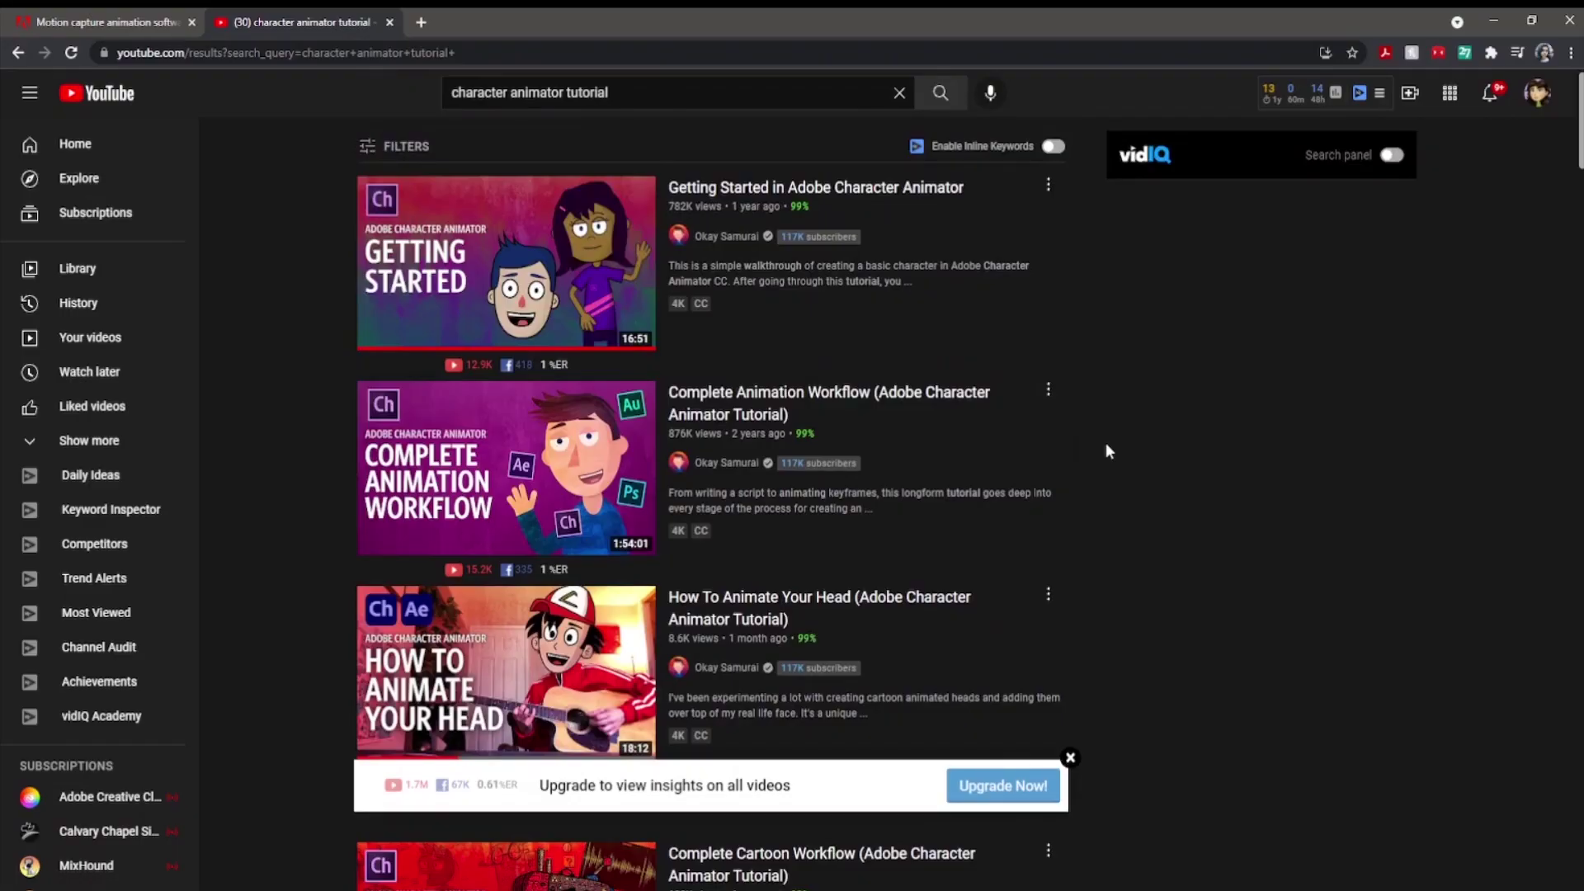
scroll(1107, 445, down, 2)
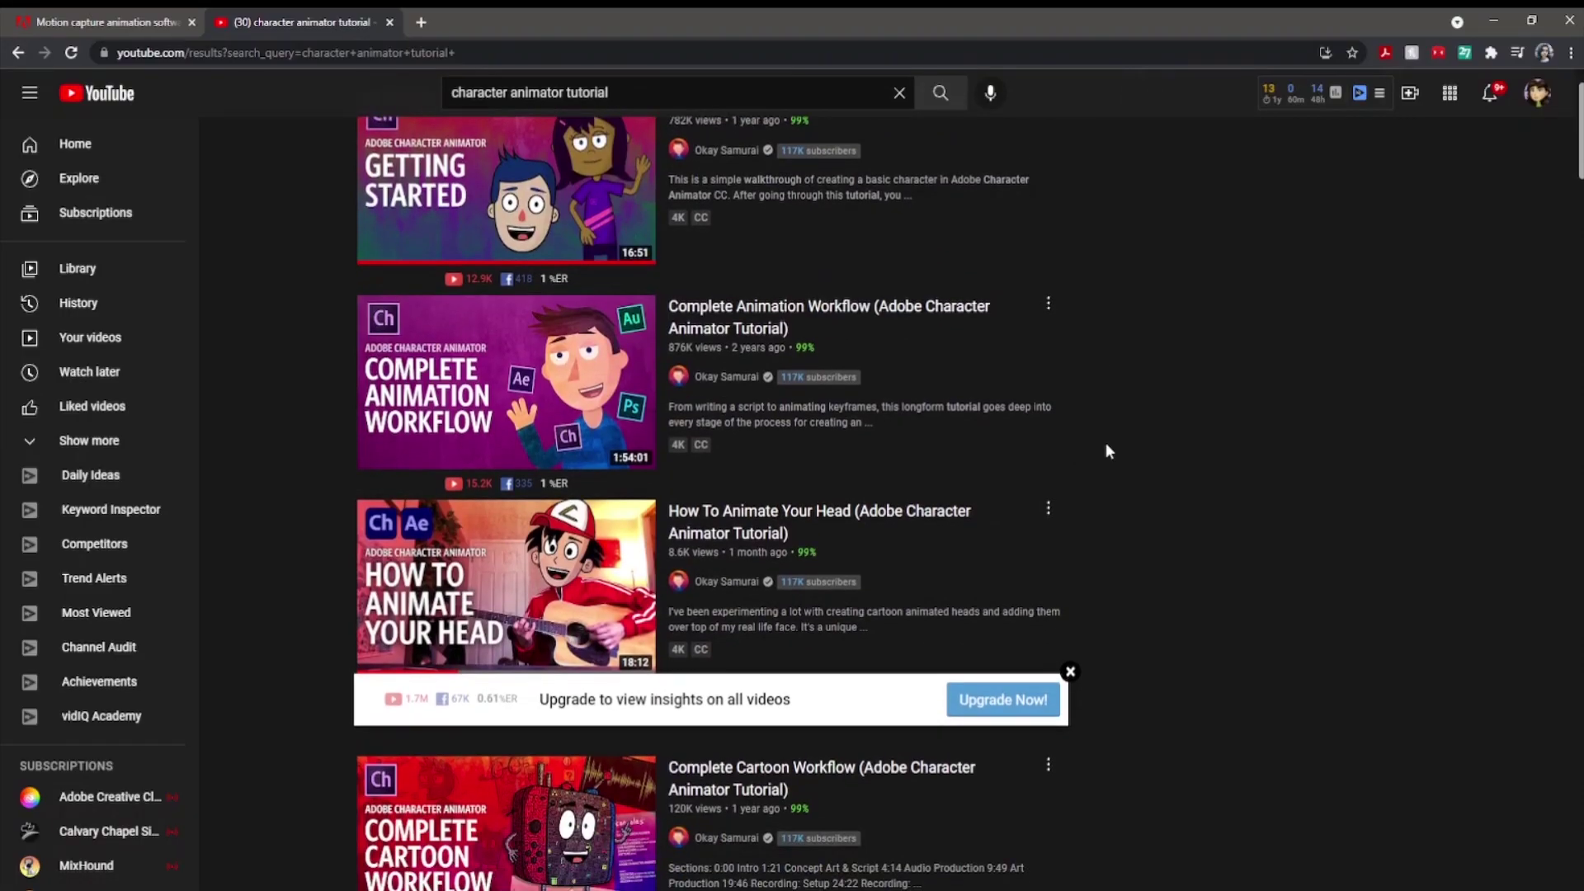
Scroll through the 'character animator tutorial' results and the tutorial channel's uploaded videos.
scroll(1107, 445, down, 2)
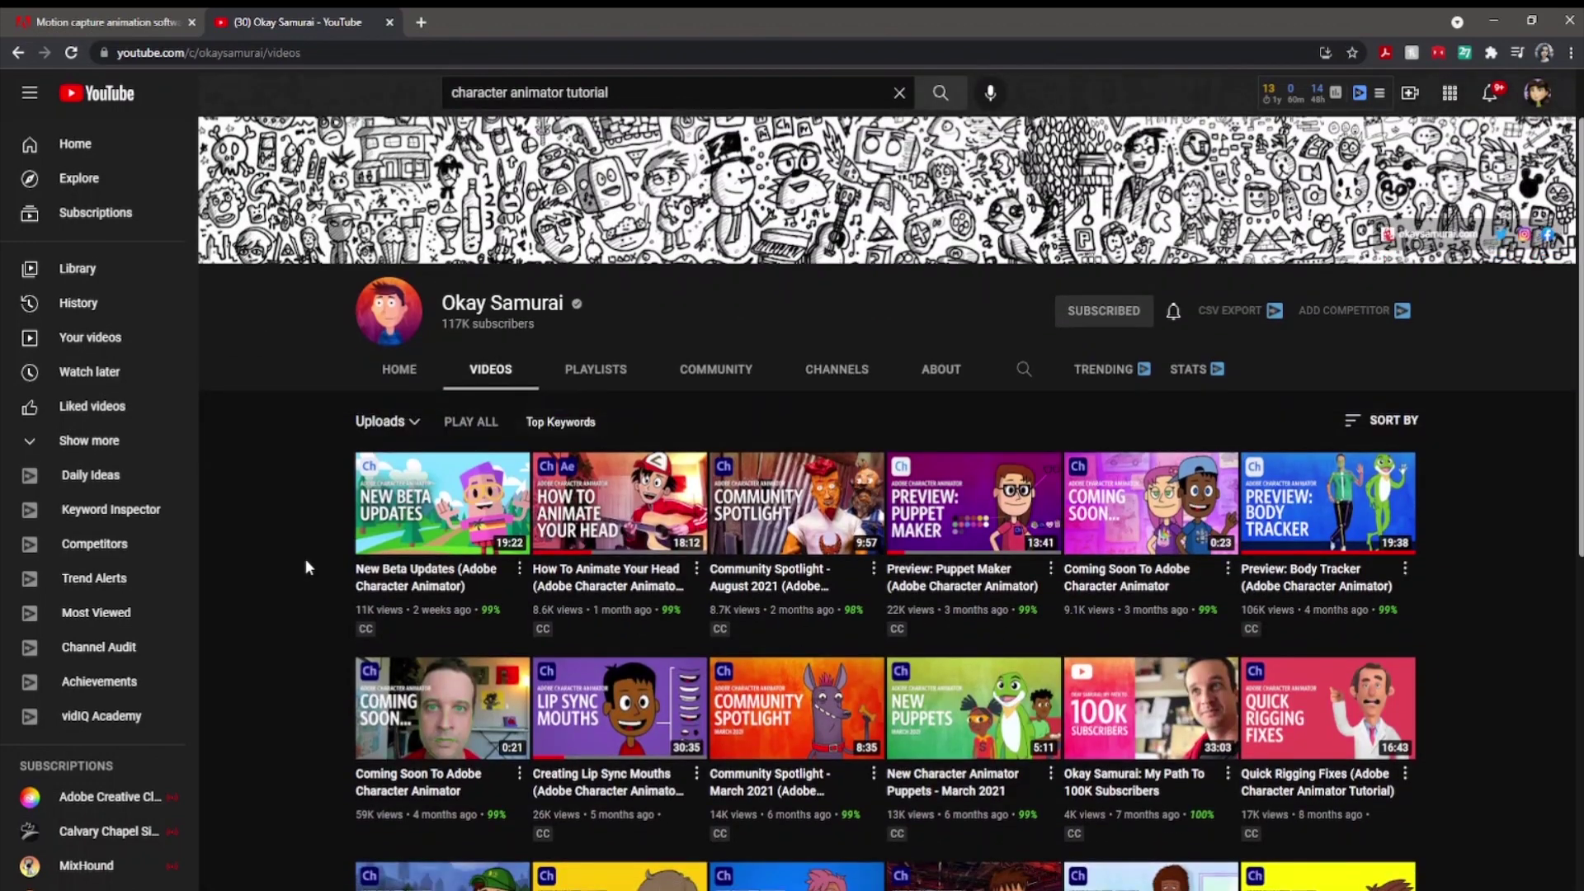
scroll(305, 558, down, 1)
scroll(305, 558, down, 2)
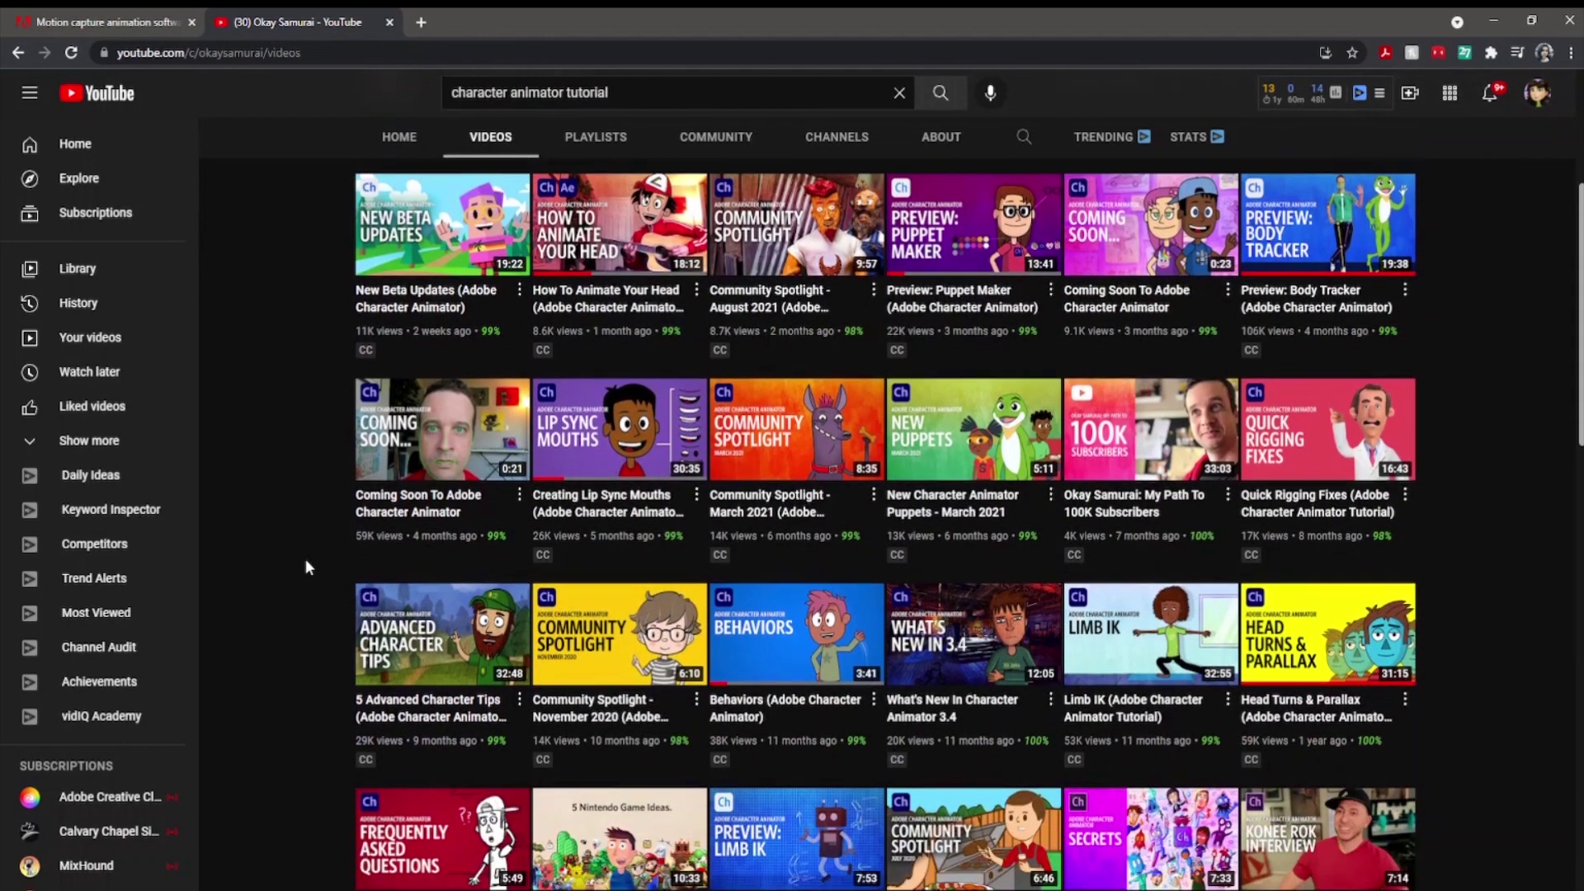
scroll(306, 567, down, 2)
scroll(305, 567, down, 6)
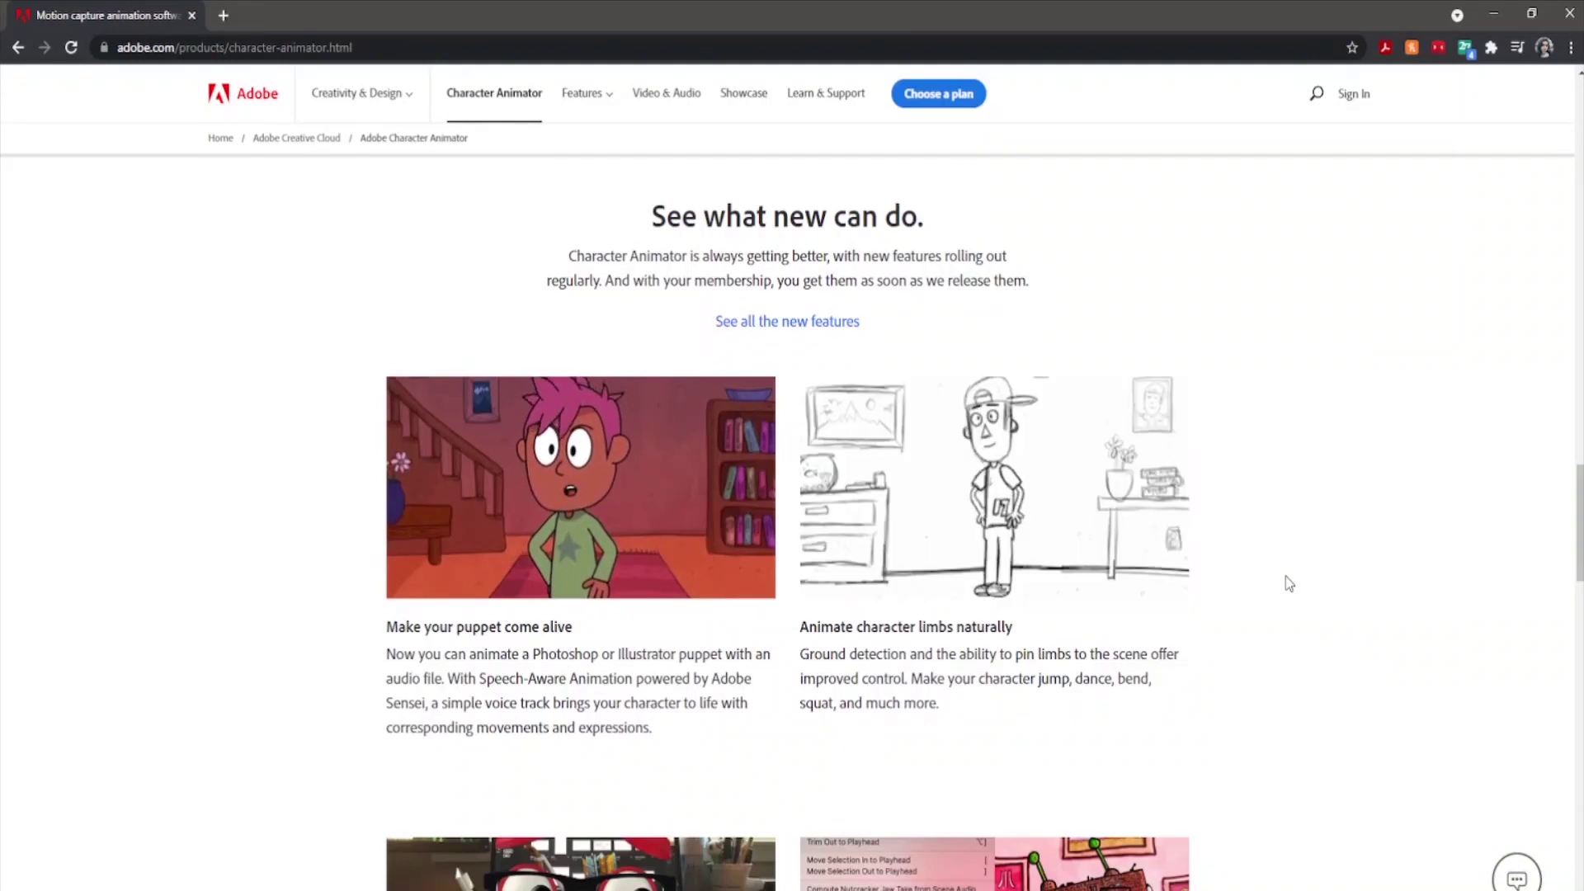
Scroll past the feature cards to the Discover the world of Character Animator section.
scroll(1287, 582, down, 5)
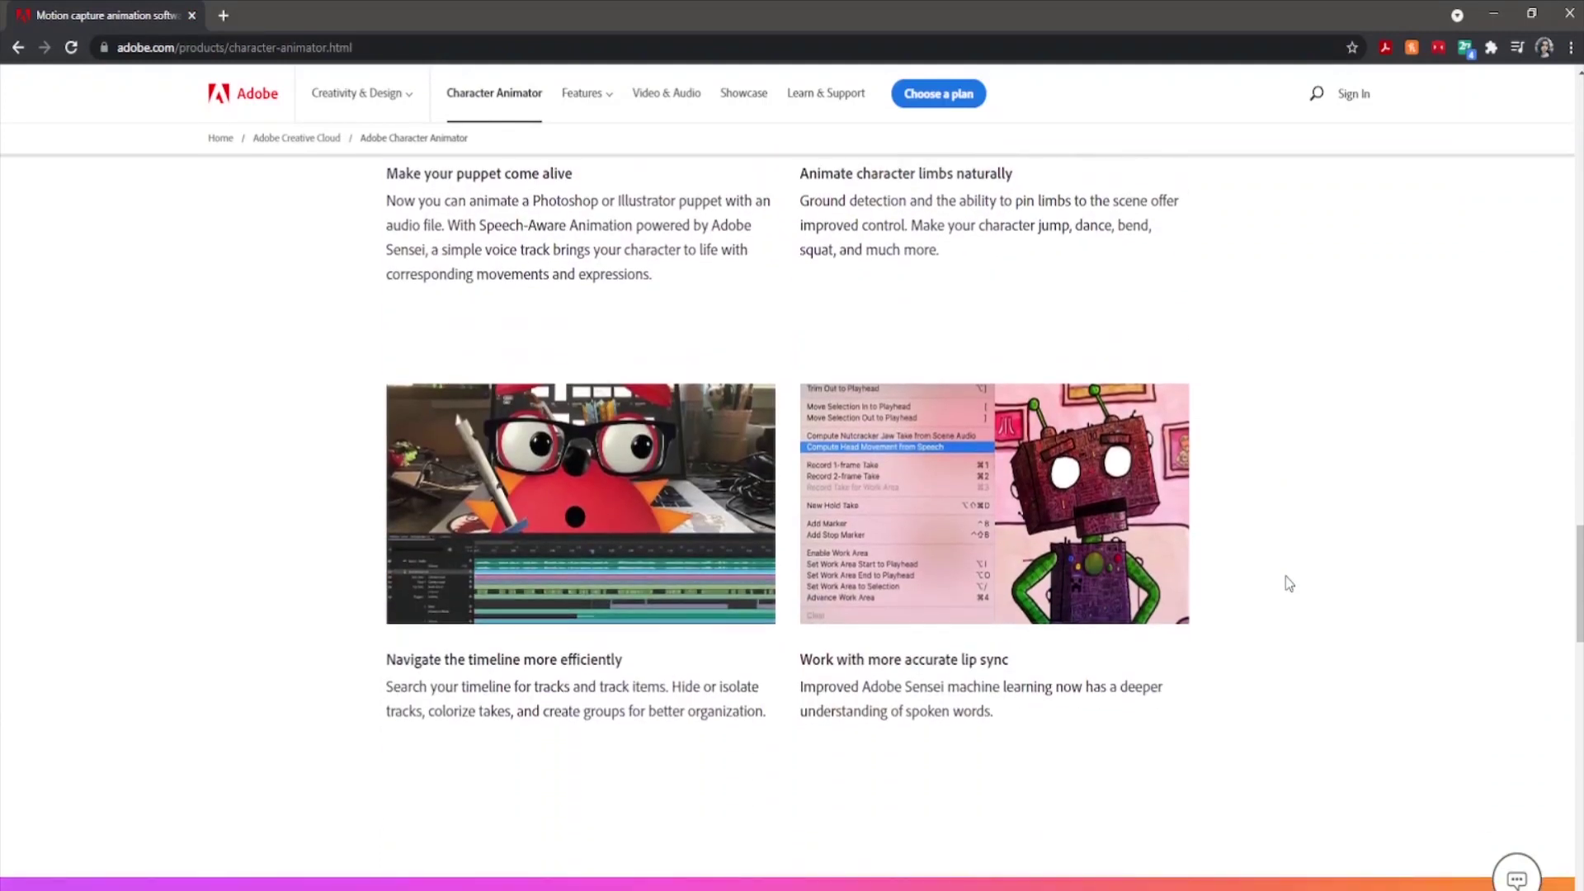
scroll(1289, 583, down, 8)
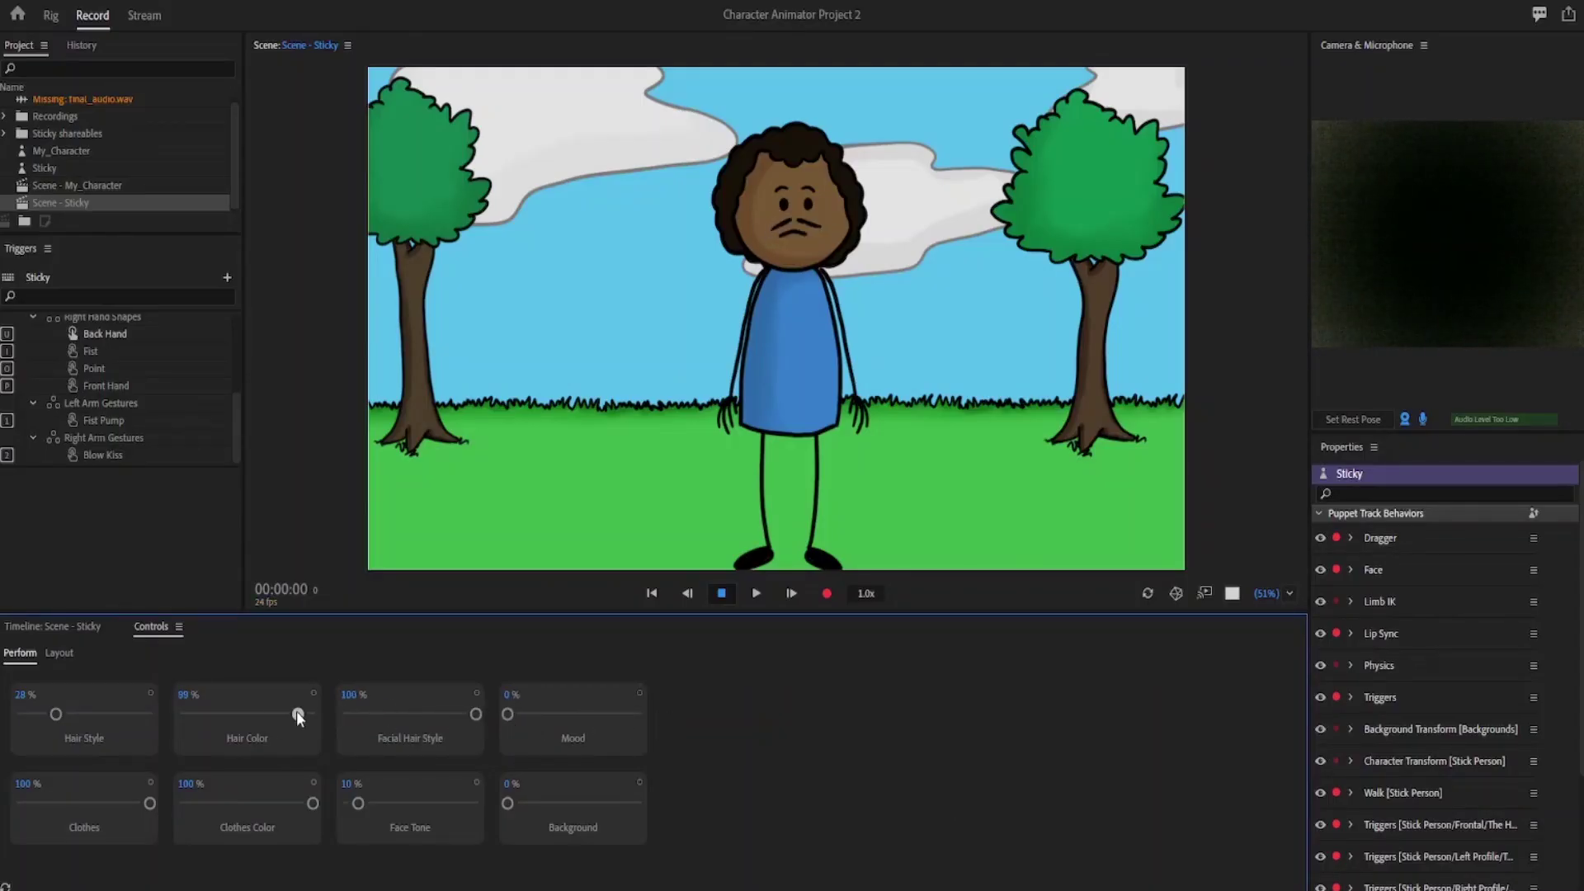
Set Sticky's hair to grey and long, outfit to a white dress, face pink, background plain white.
drag(297, 714, 165, 715)
drag(56, 714, 149, 714)
drag(149, 803, 5, 806)
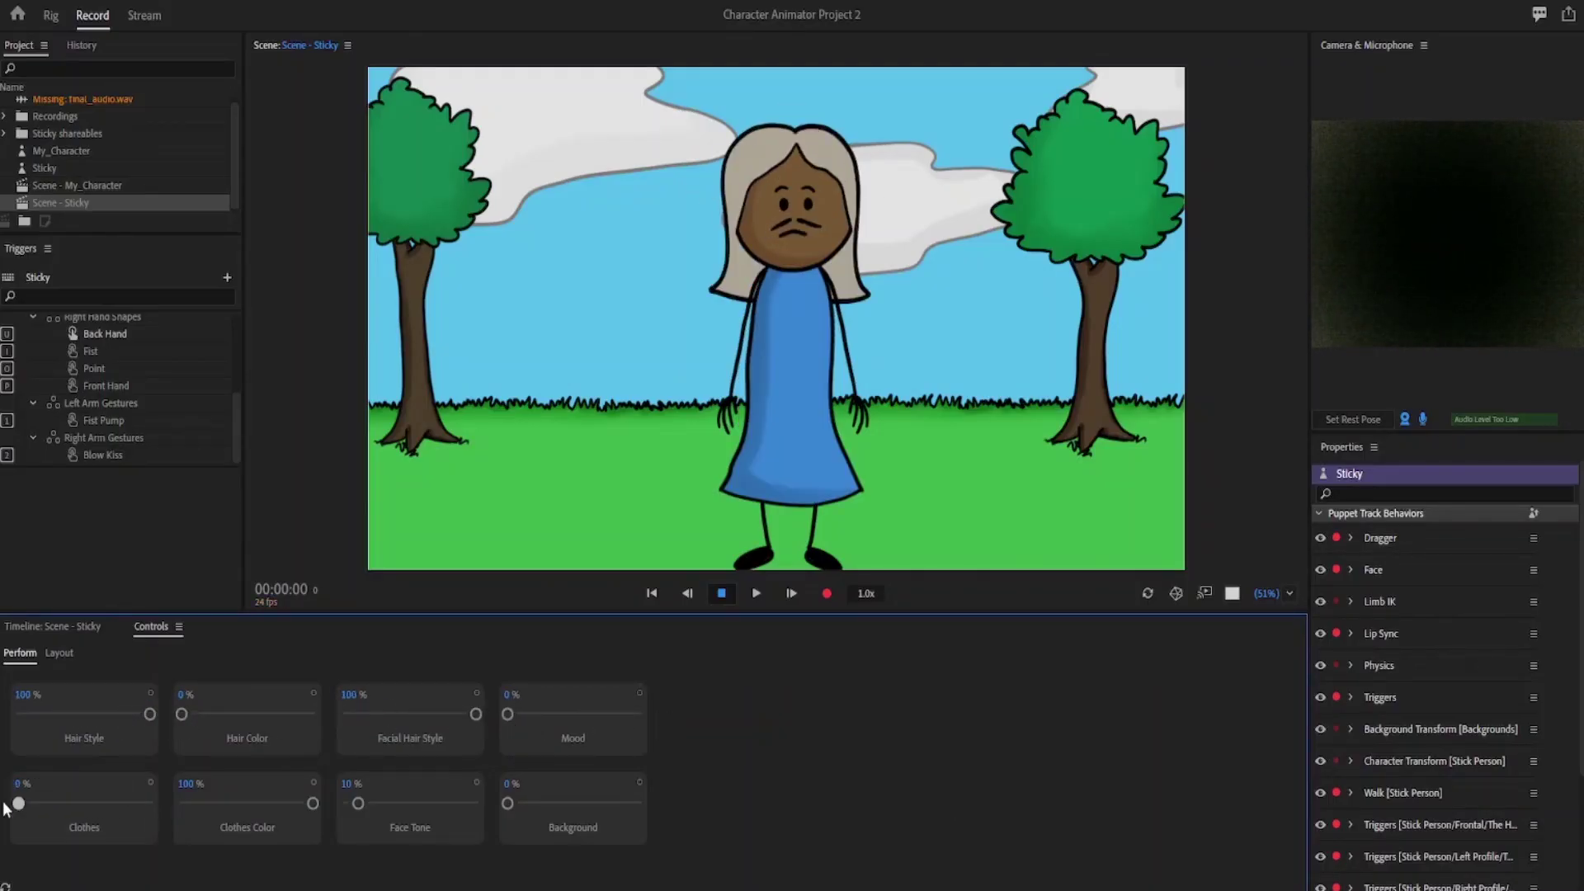
drag(313, 803, 181, 803)
drag(358, 803, 637, 803)
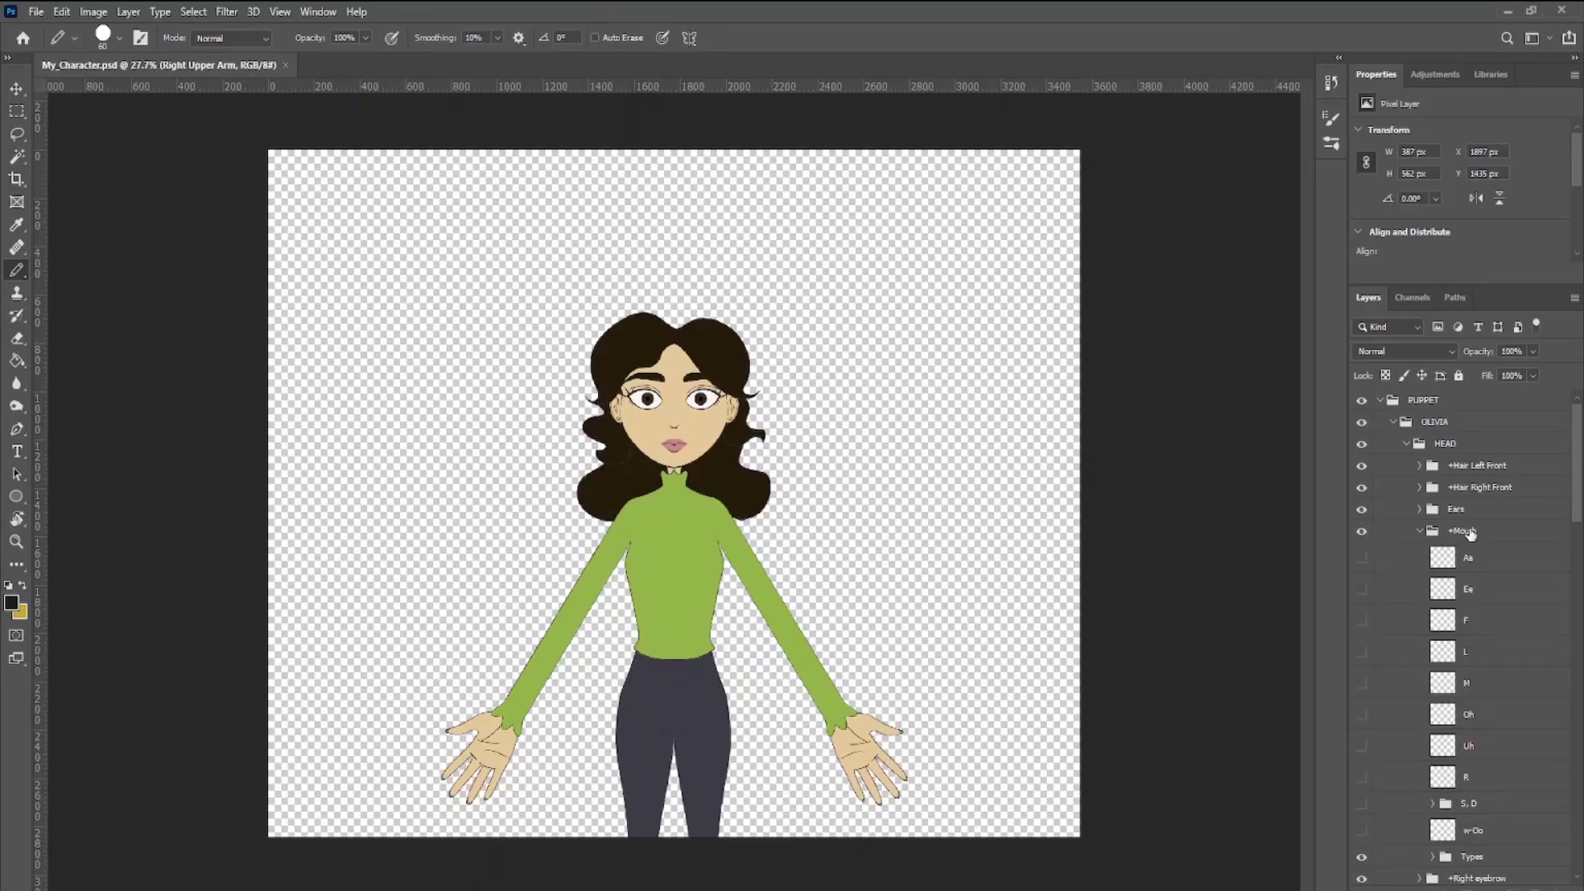
Hide and re-show the HEAD group and the front hair layers, including Hair Right Front.
scroll(1471, 537, down, 5)
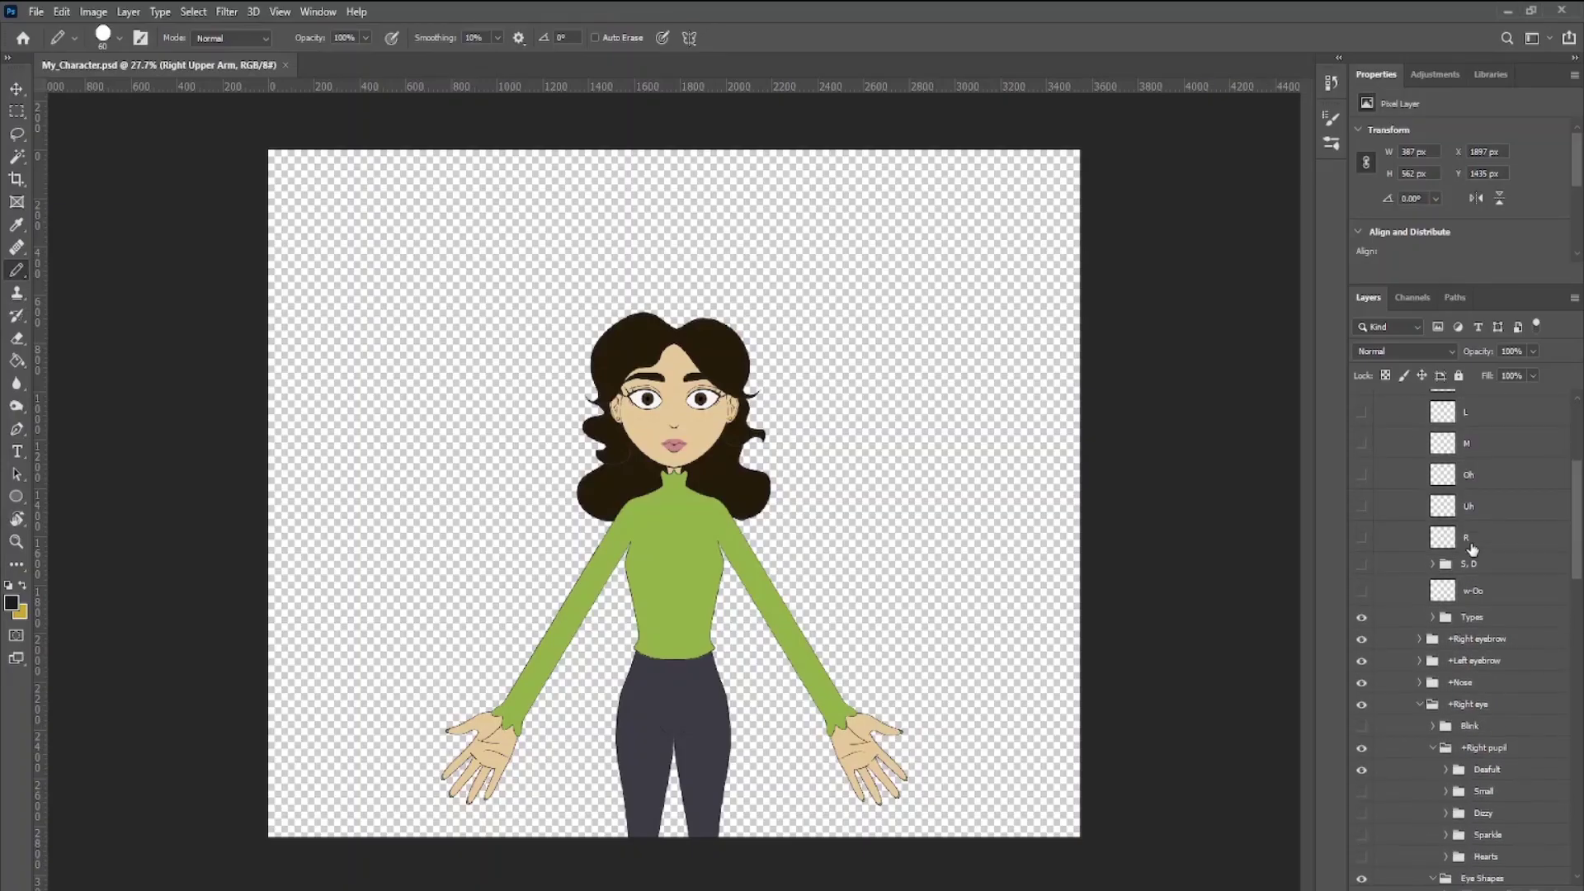
scroll(1473, 549, up, 5)
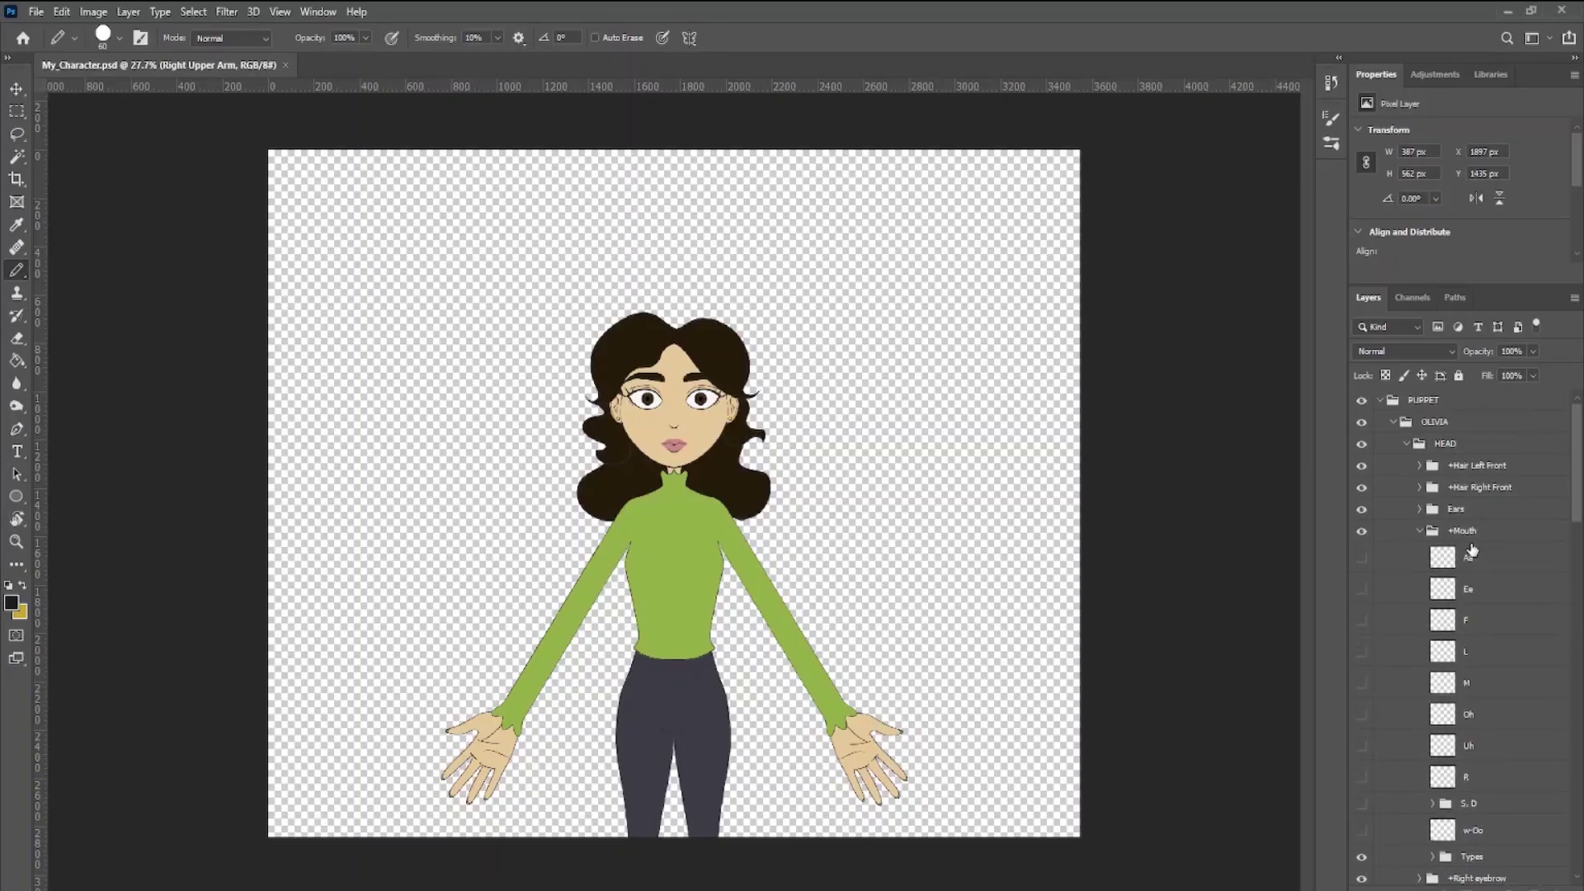
scroll(663, 361, up, 5)
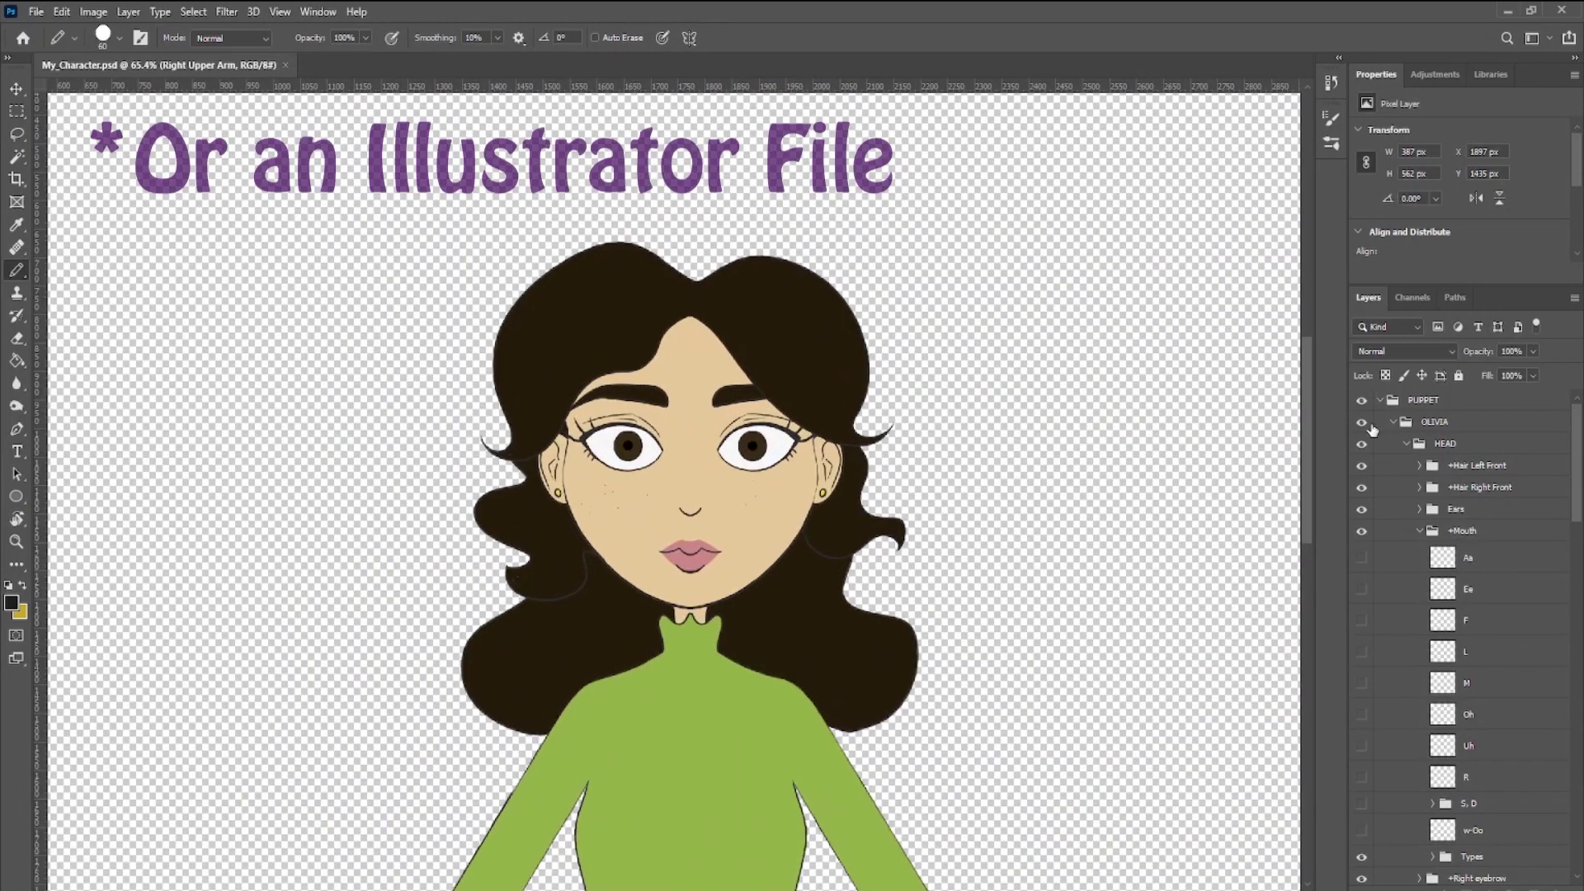
click(1361, 446)
click(1362, 446)
click(1361, 465)
click(1362, 466)
click(1362, 487)
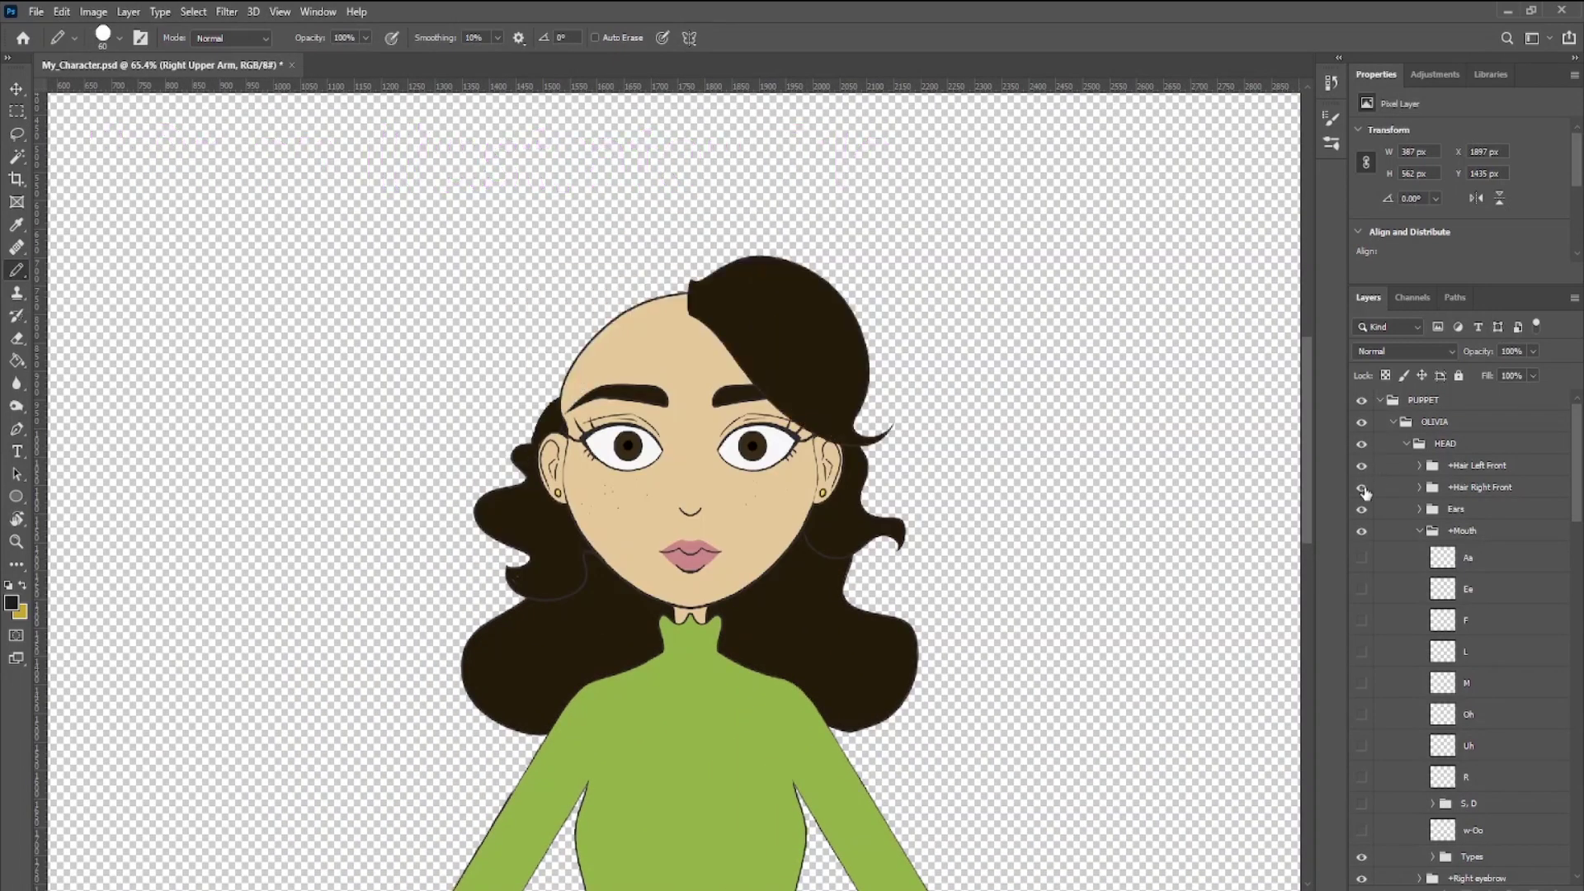
click(1362, 487)
Preview the Aa and Ee mouth shapes, leaving the F mouth shape visible.
click(1362, 558)
click(1362, 557)
click(1362, 589)
click(1362, 590)
click(1362, 620)
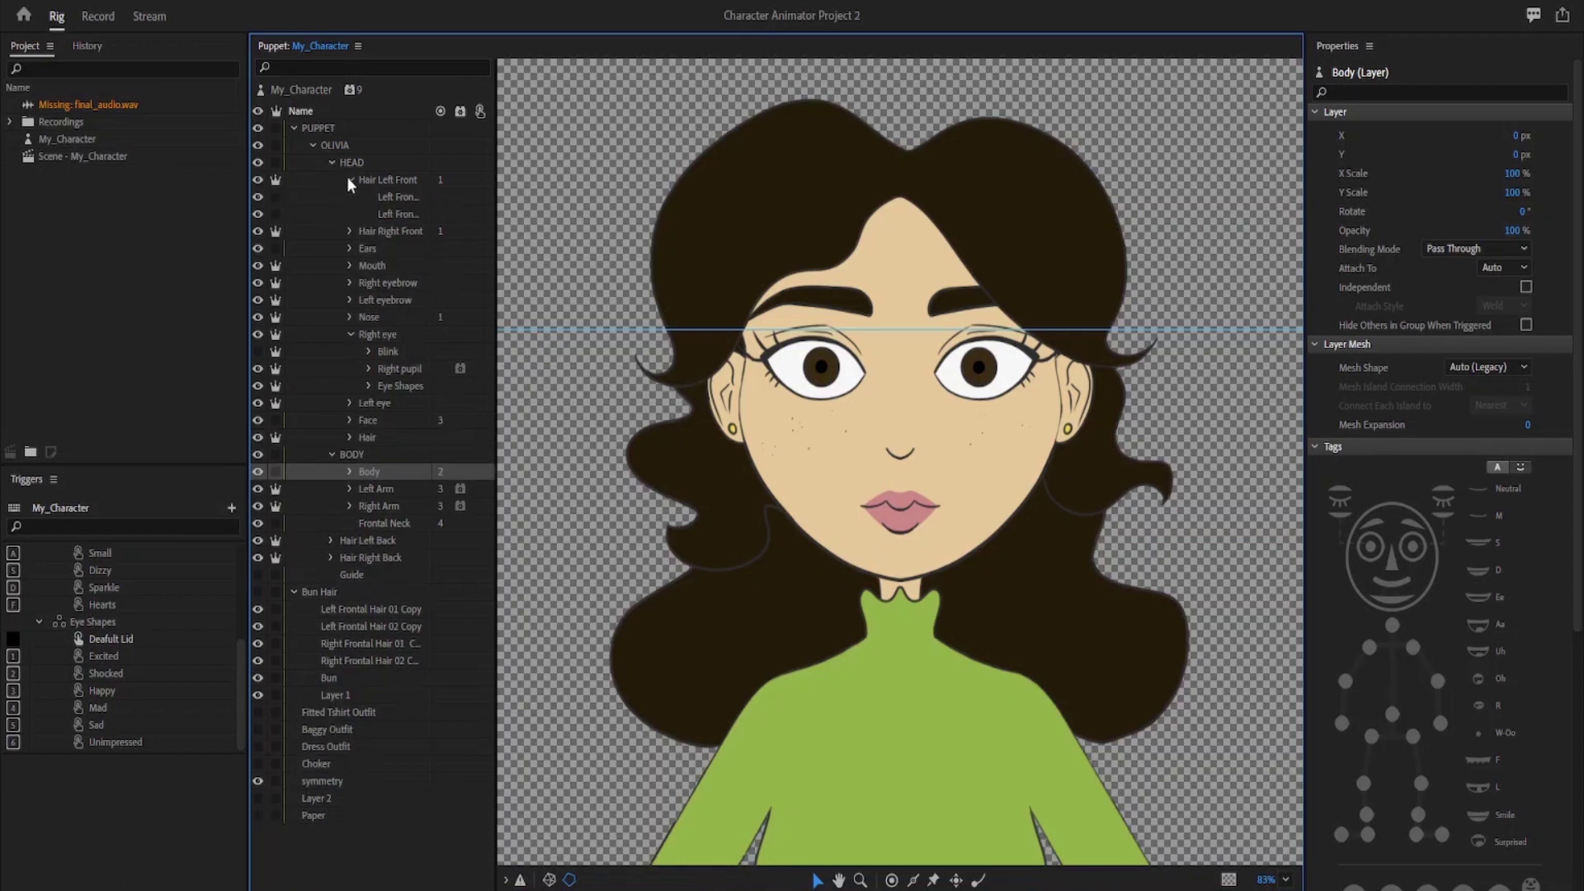
Select Right eye, Right eyebrow, Left eye, Left pupil, Eye Shapes and Face to view their tags.
scroll(1501, 526, down, 5)
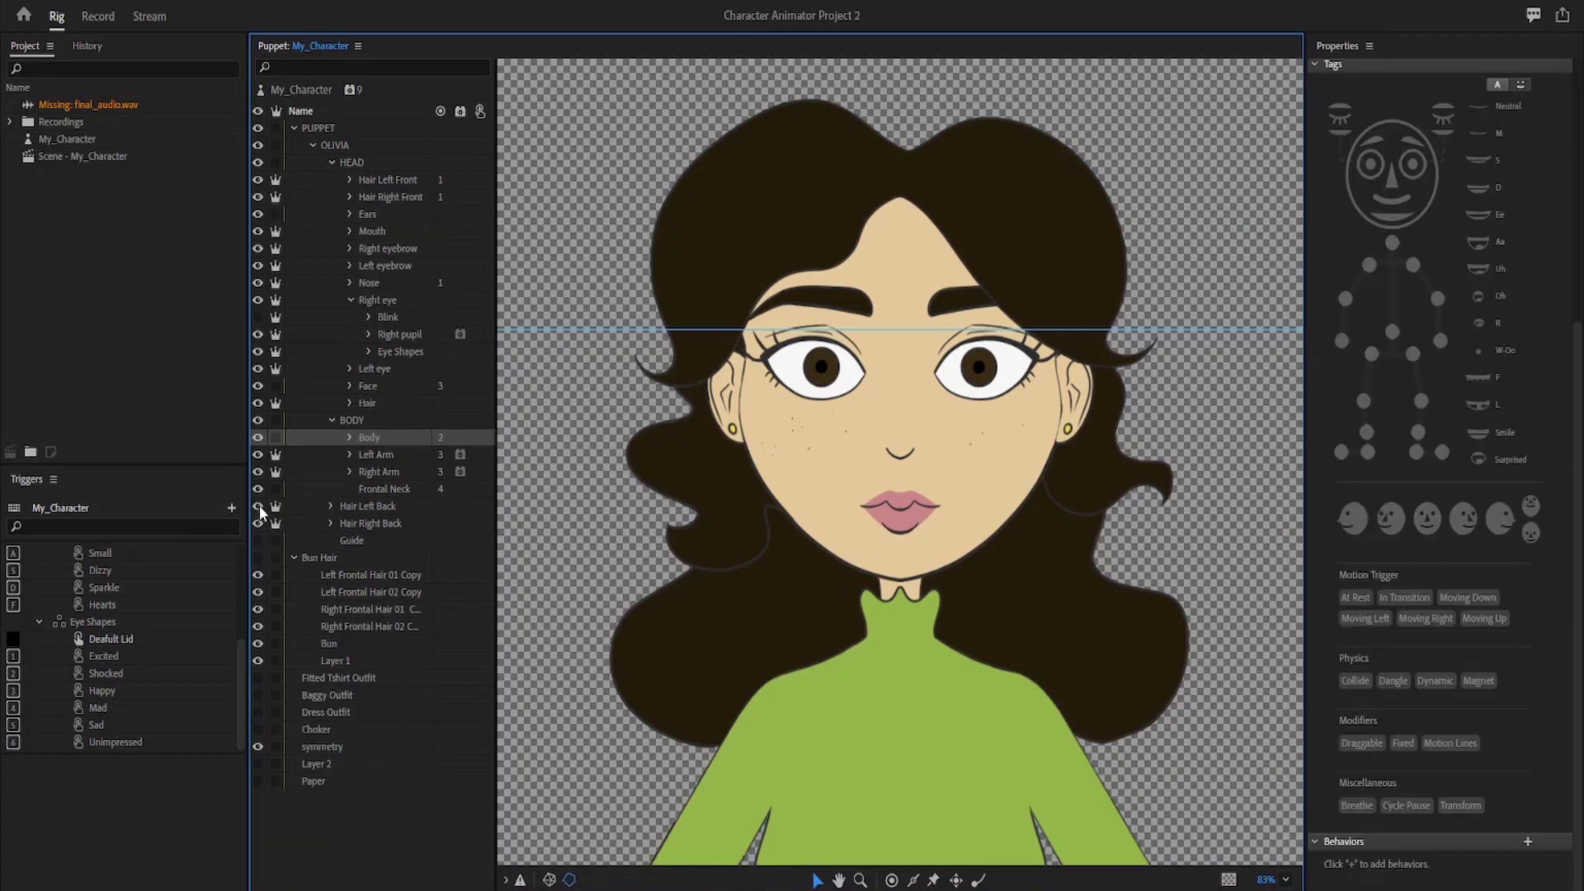
click(378, 299)
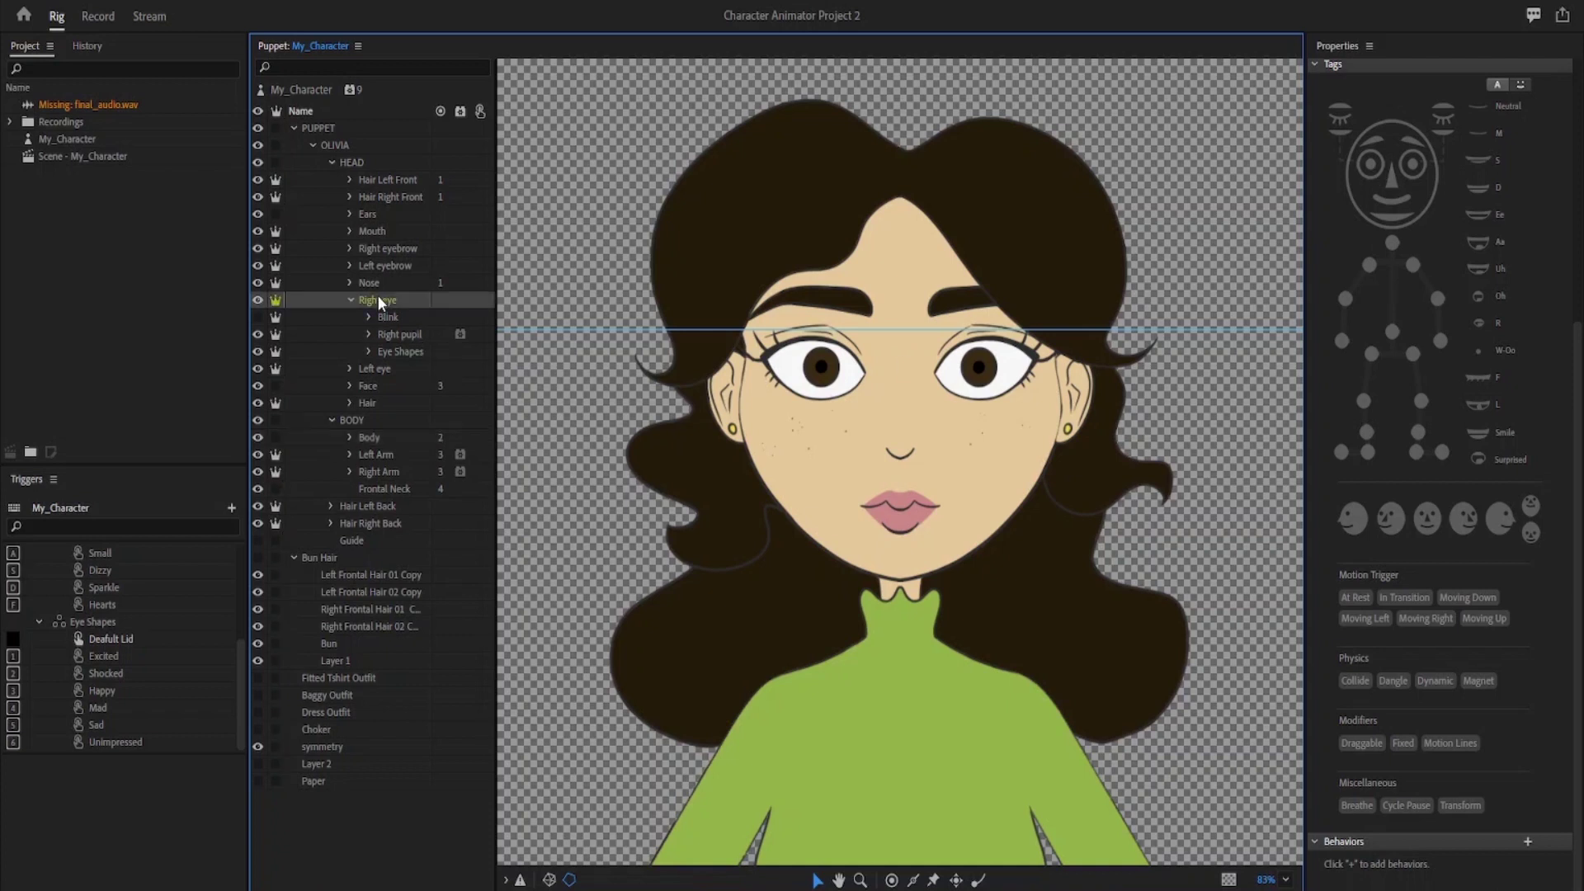
click(389, 249)
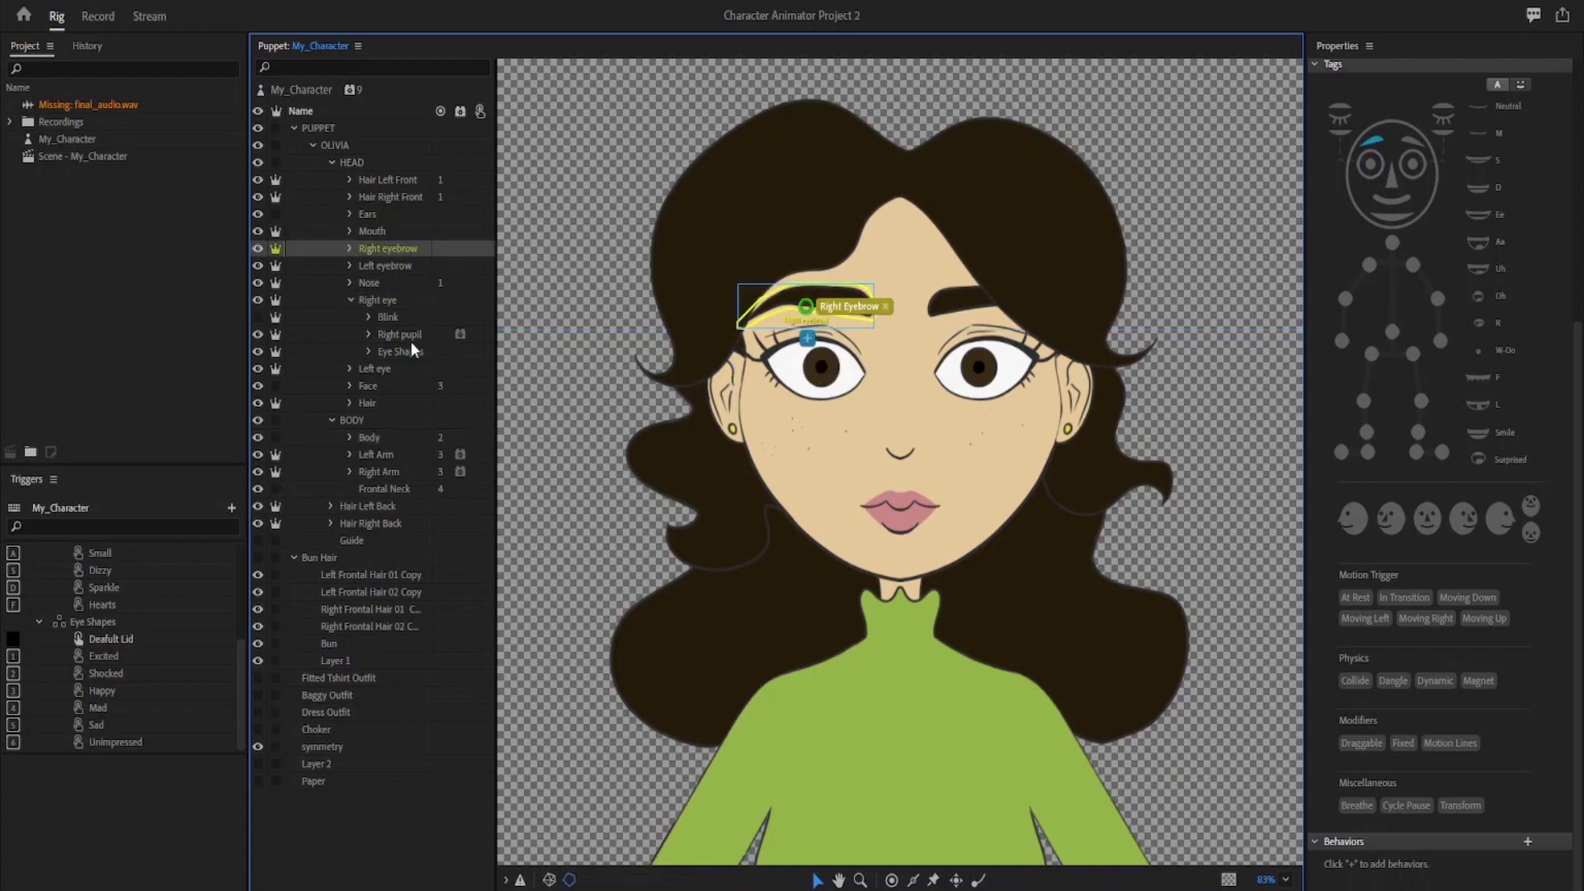
click(383, 368)
click(349, 369)
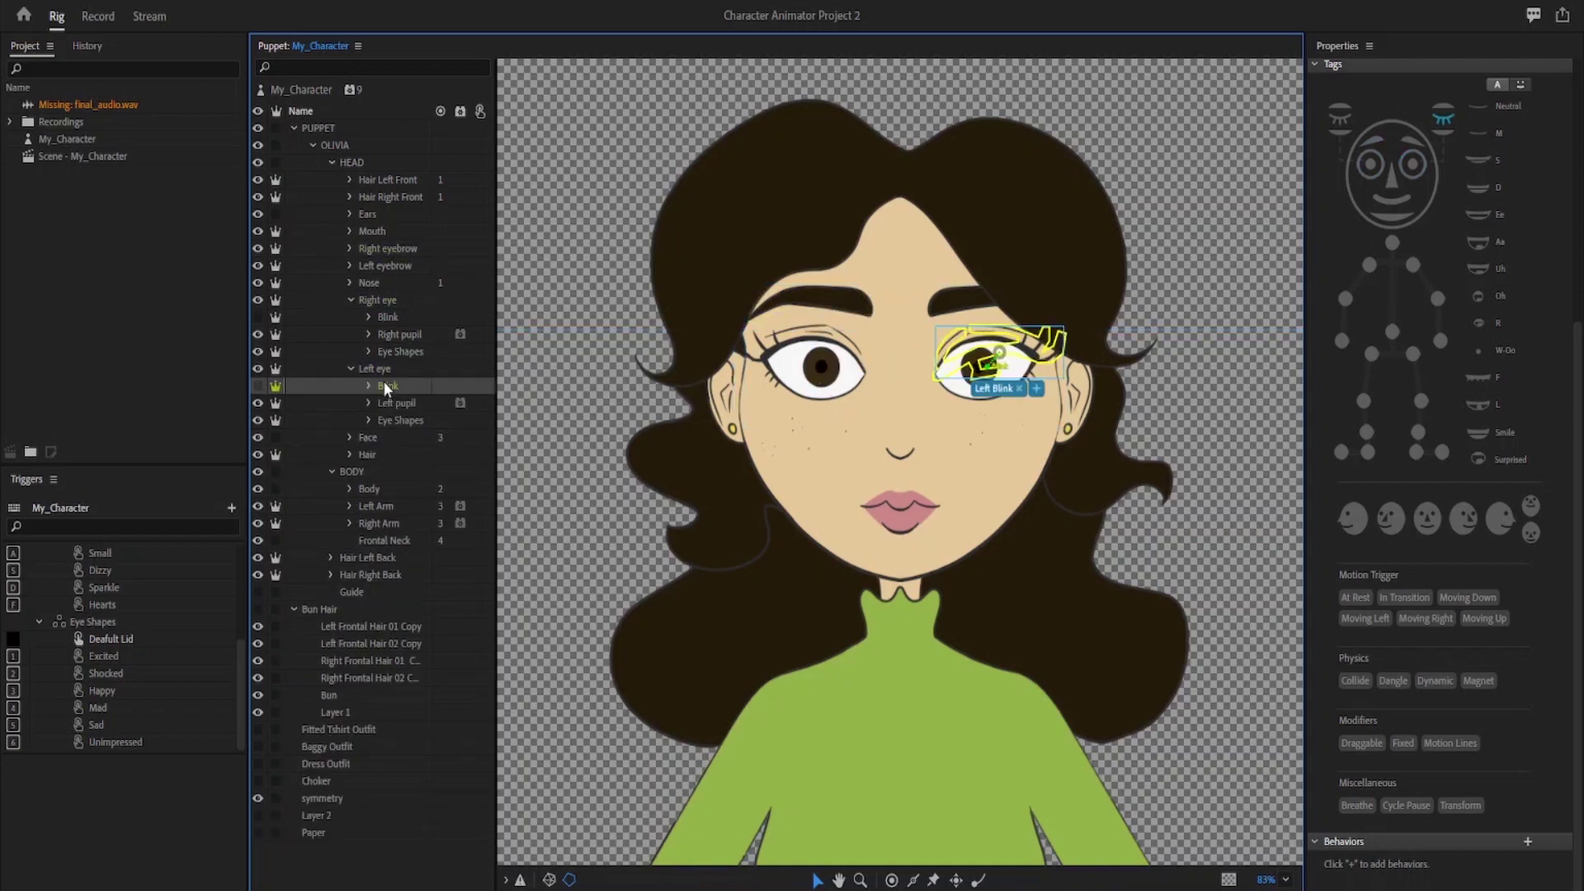
click(388, 401)
click(404, 420)
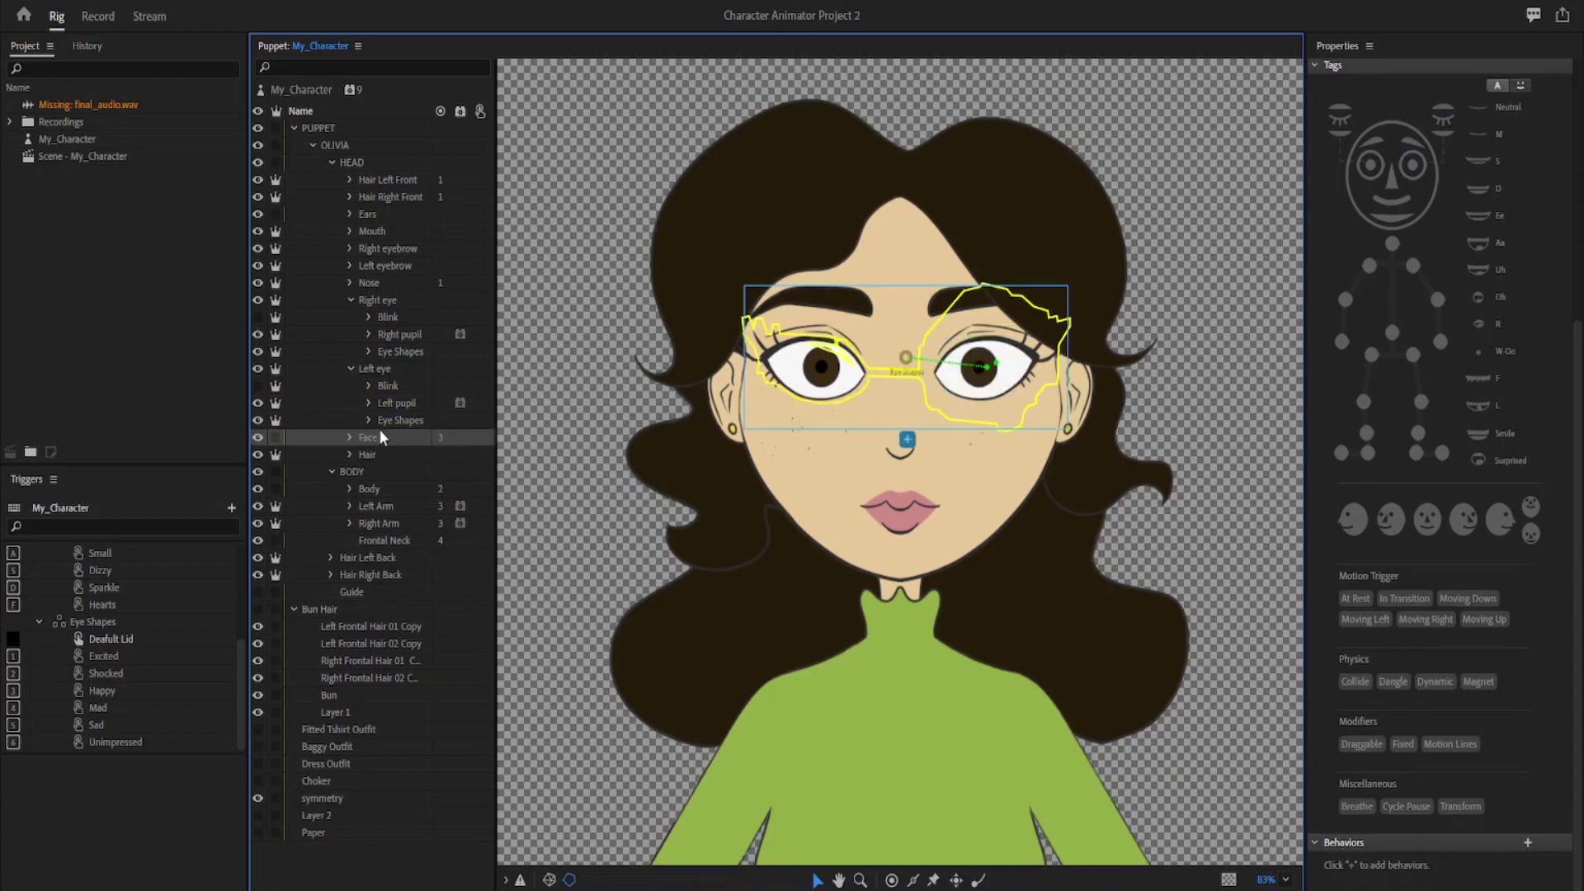
click(379, 434)
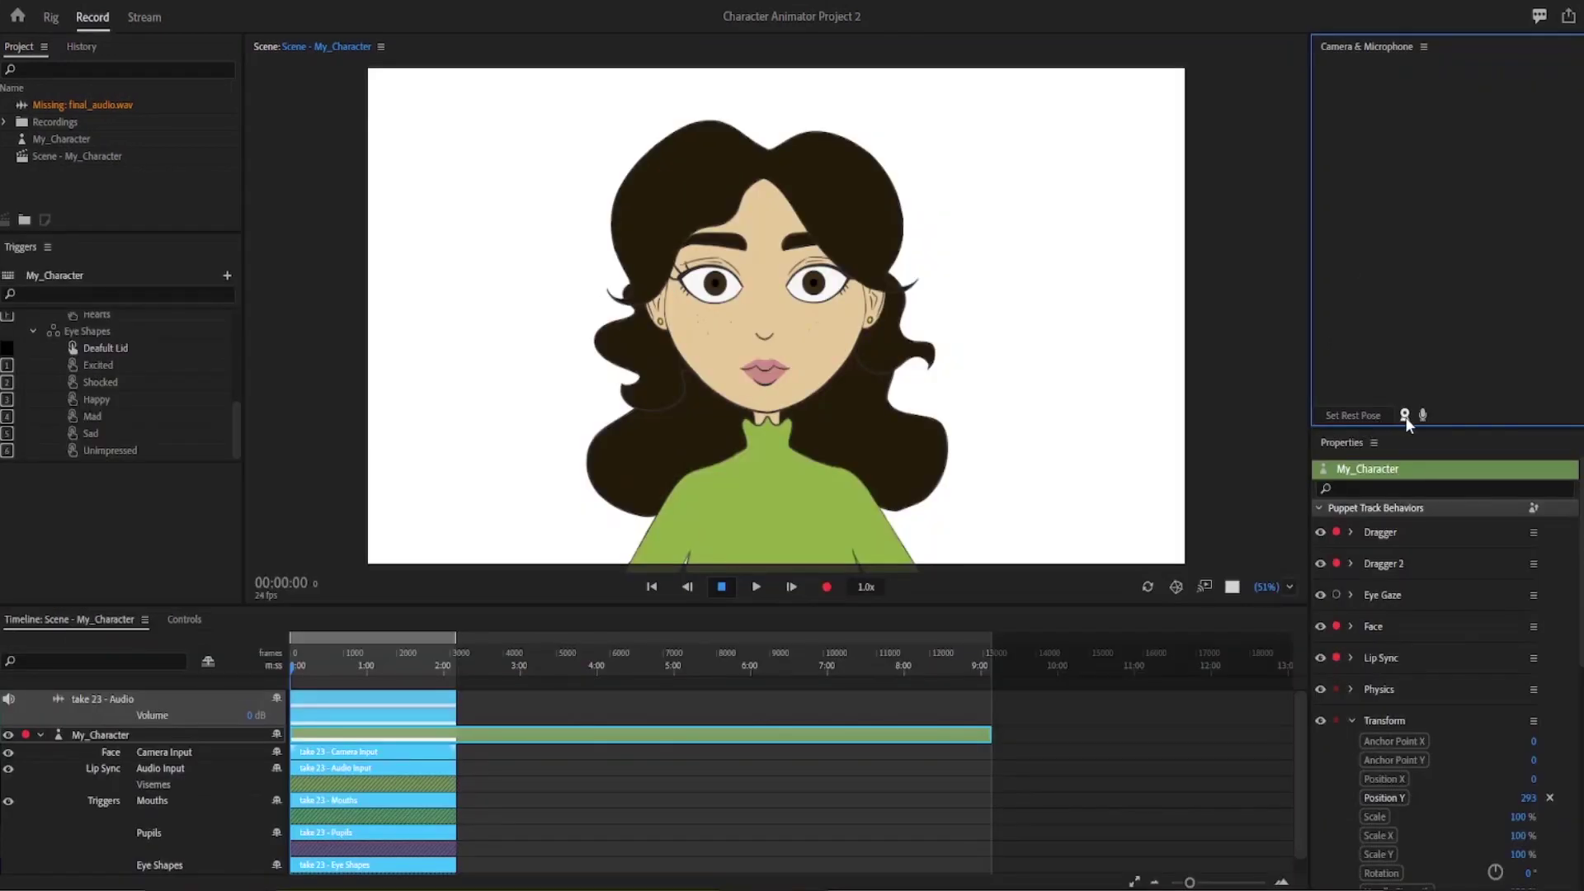
Enable camera and microphone, record short take 24 after the existing takes, then open Dr. Applesmith's scene.
click(1405, 415)
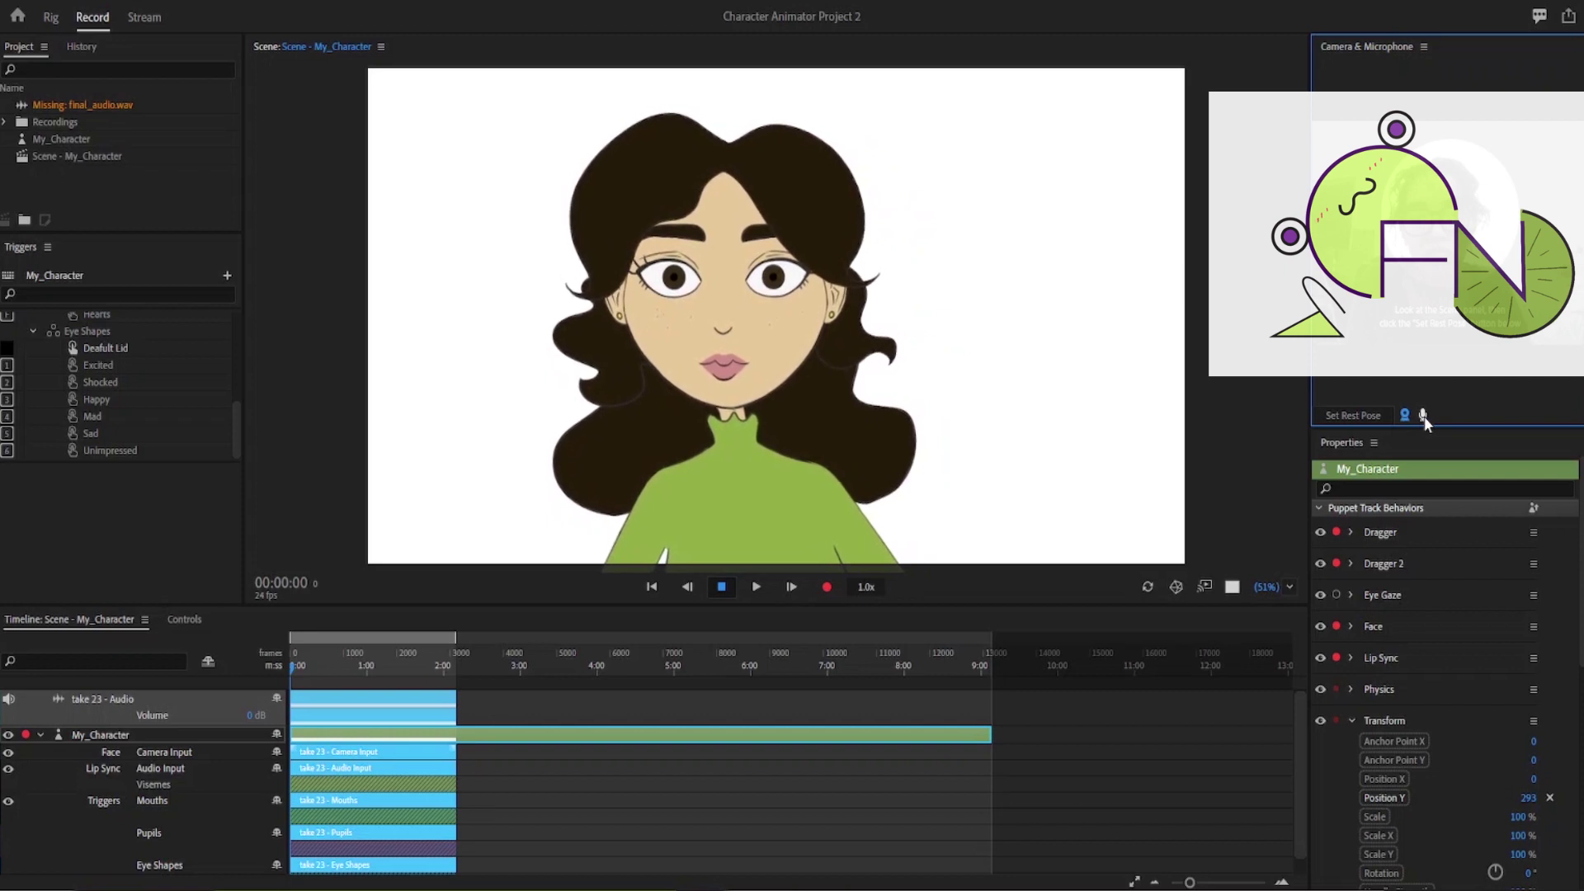
click(1424, 415)
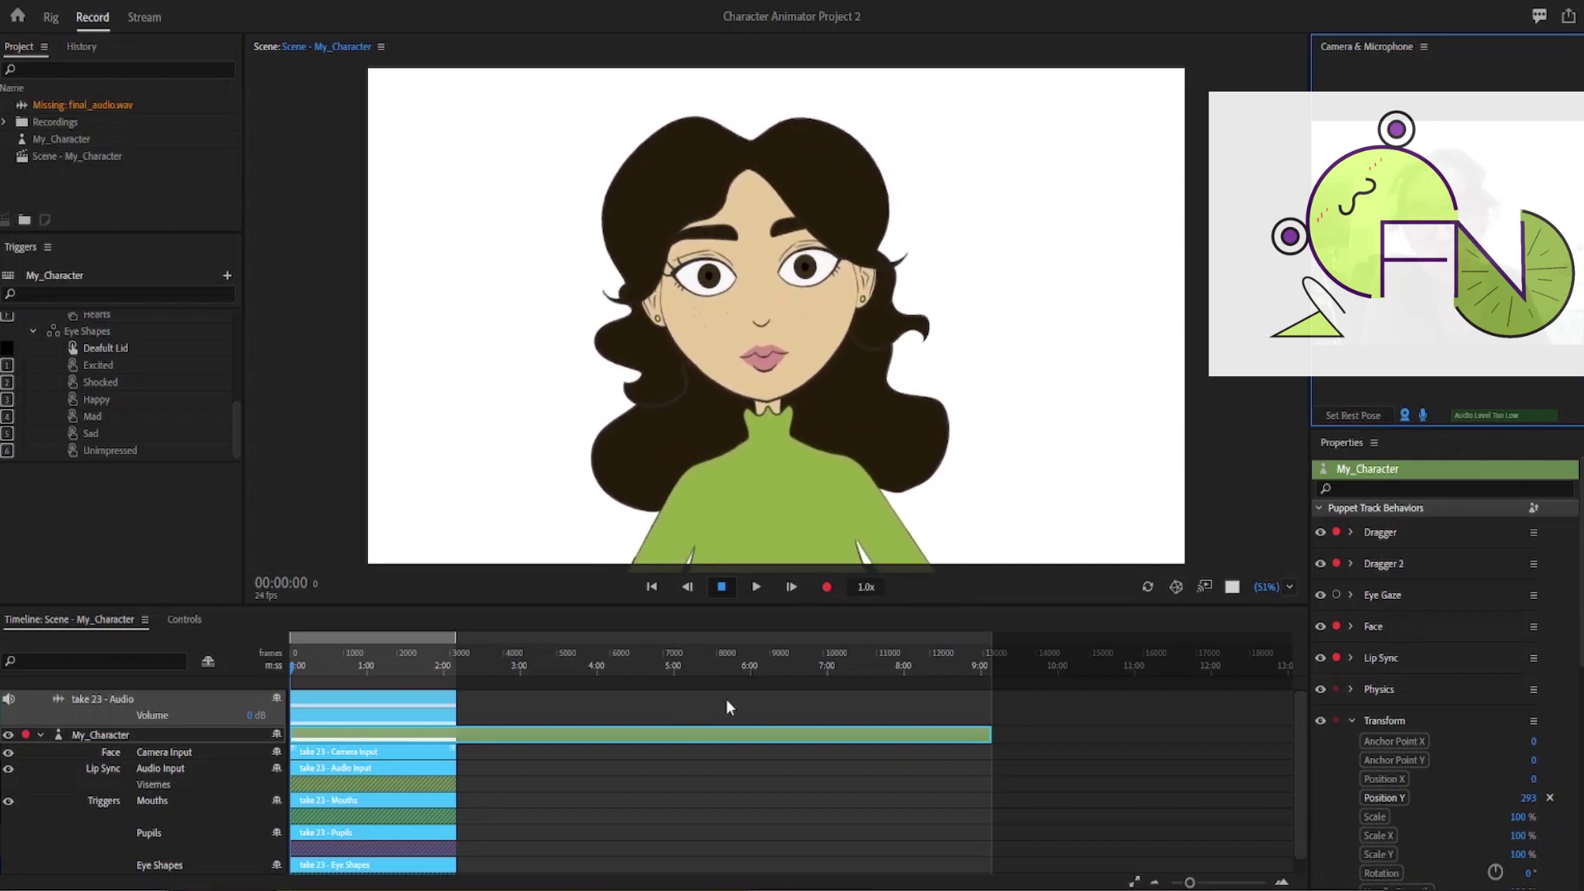
click(578, 666)
click(824, 586)
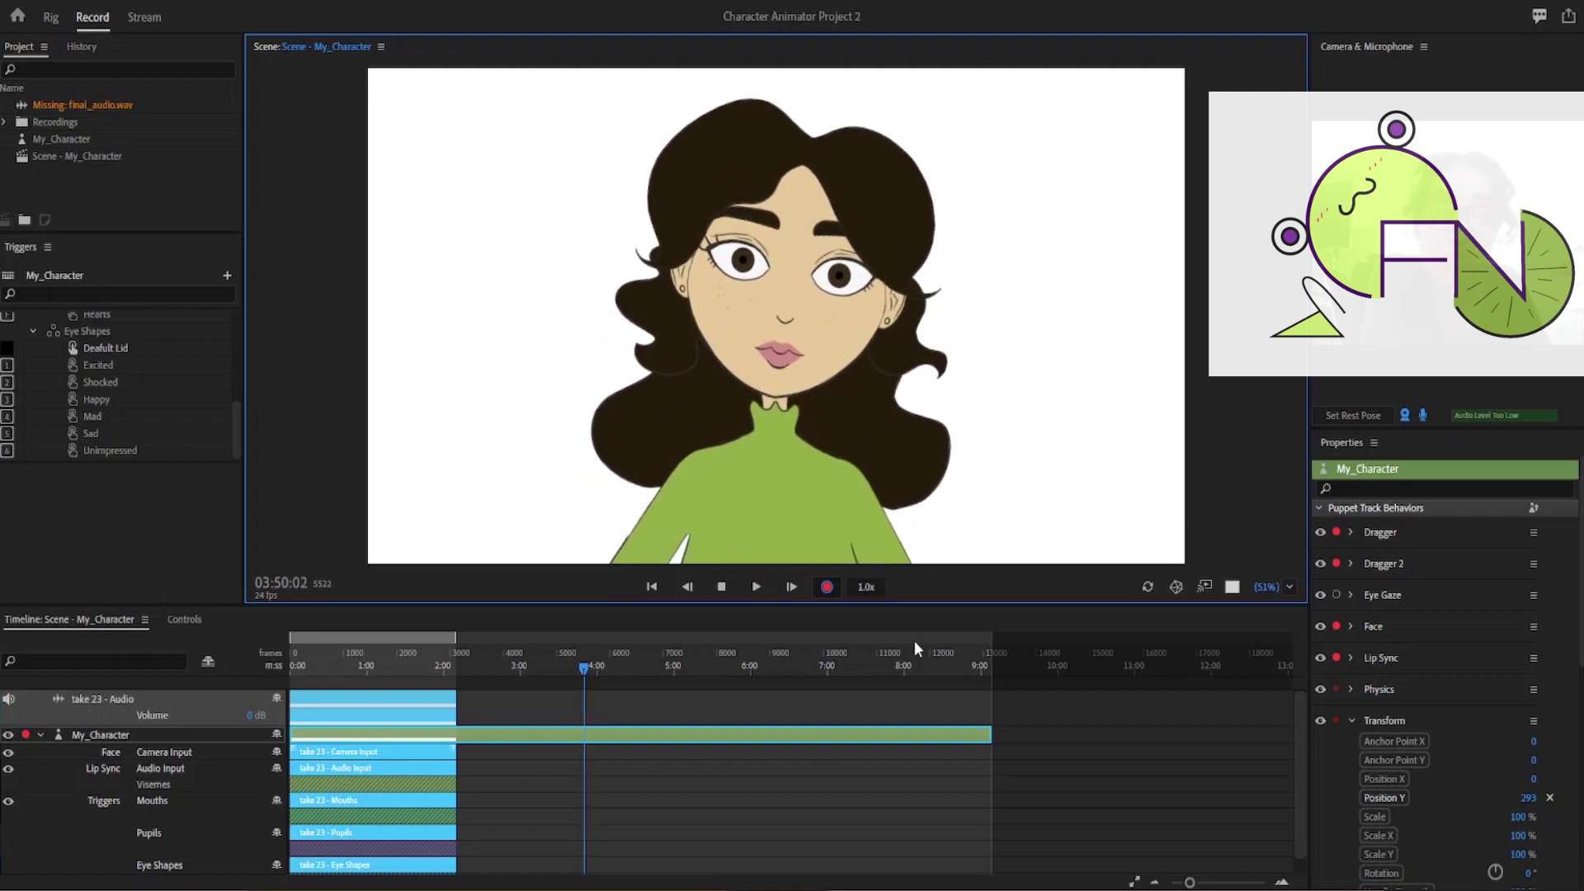
click(827, 587)
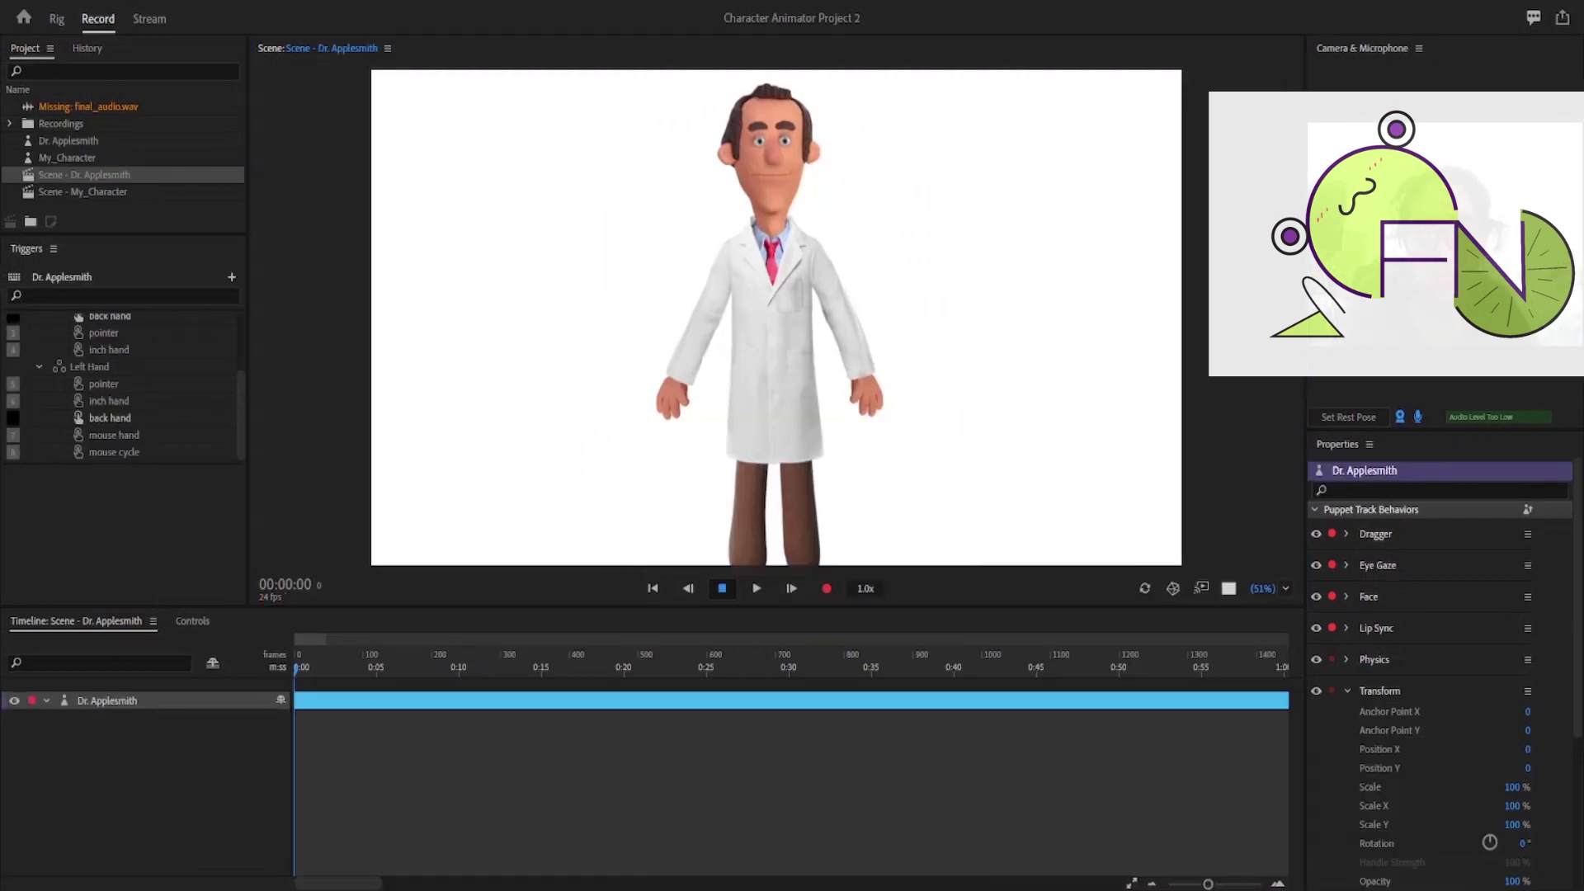
click(1215, 176)
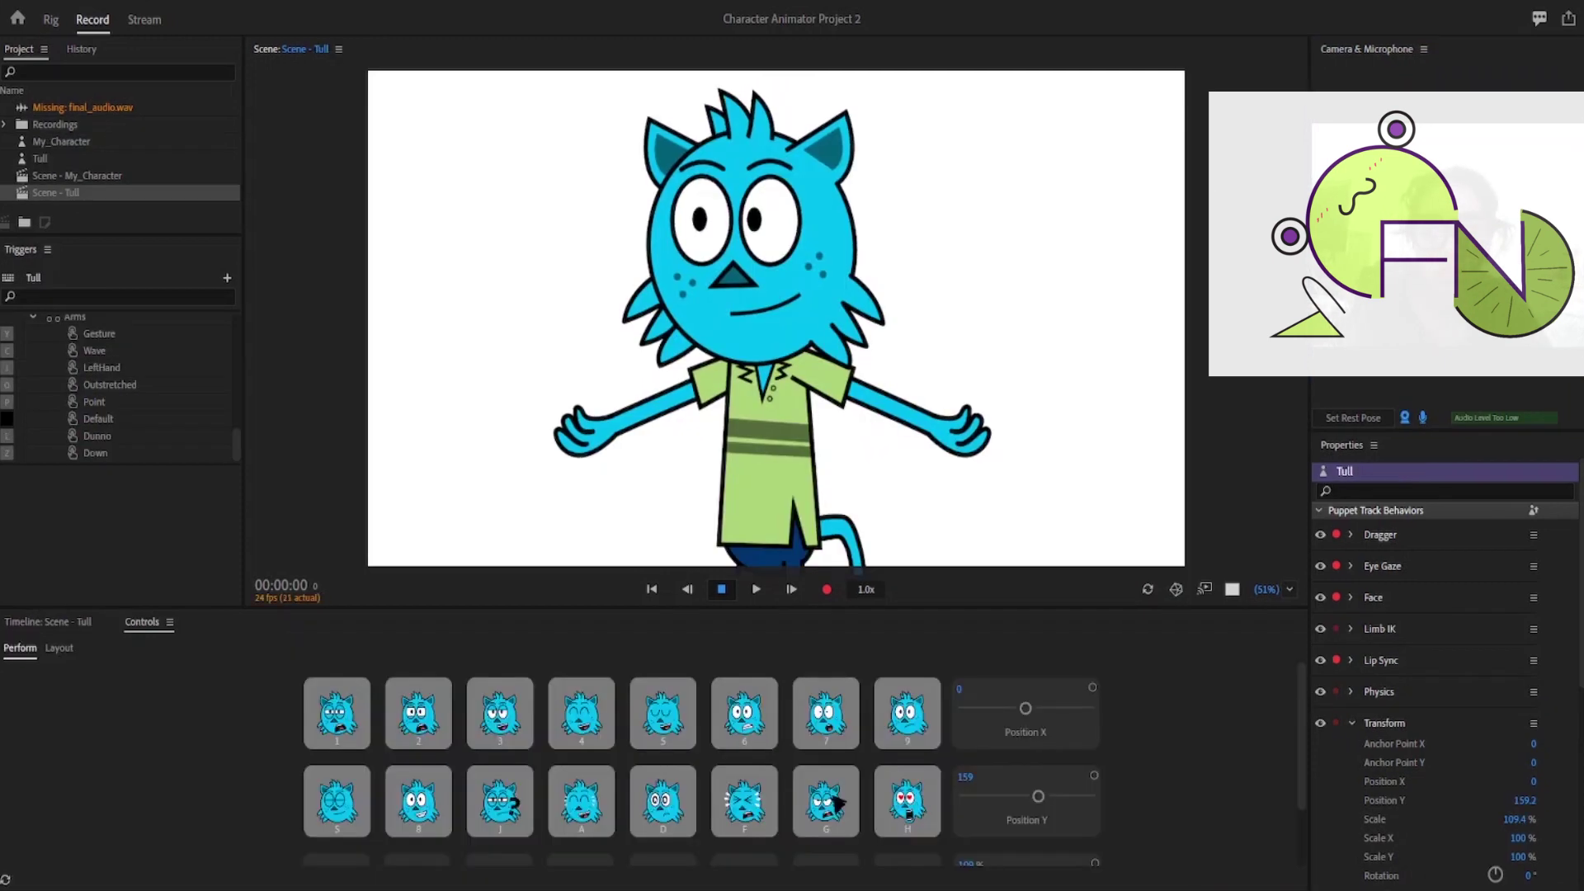
Fire Tull's expression triggers 1 and 4 through 8, plus the closed-eye S expression.
key(1)
key(4)
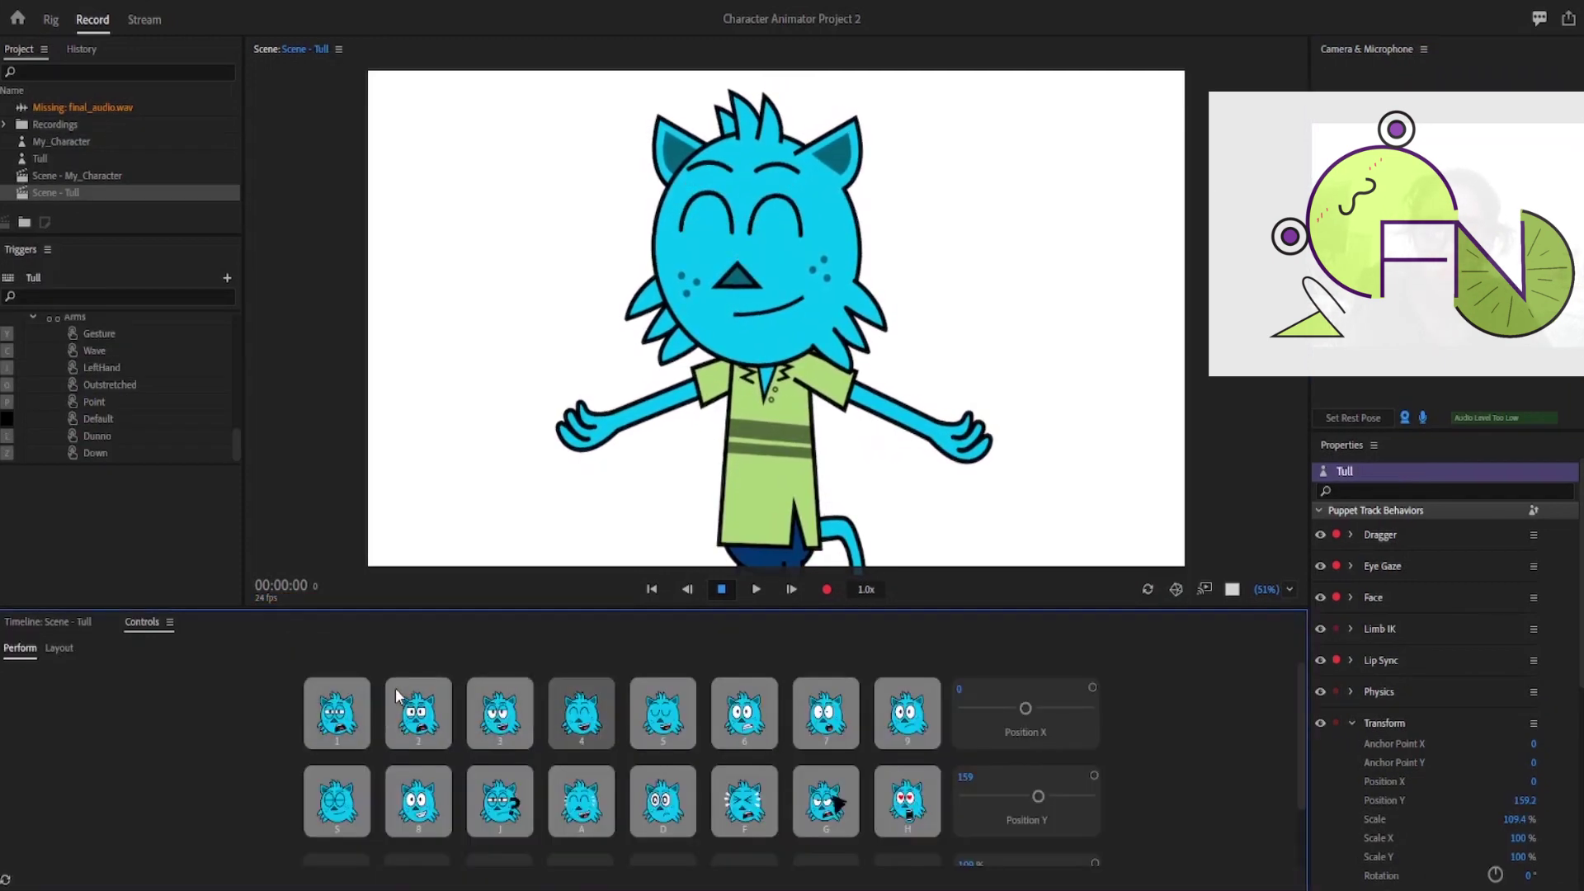
key(5)
key(6)
key(7)
key(8)
key(s)
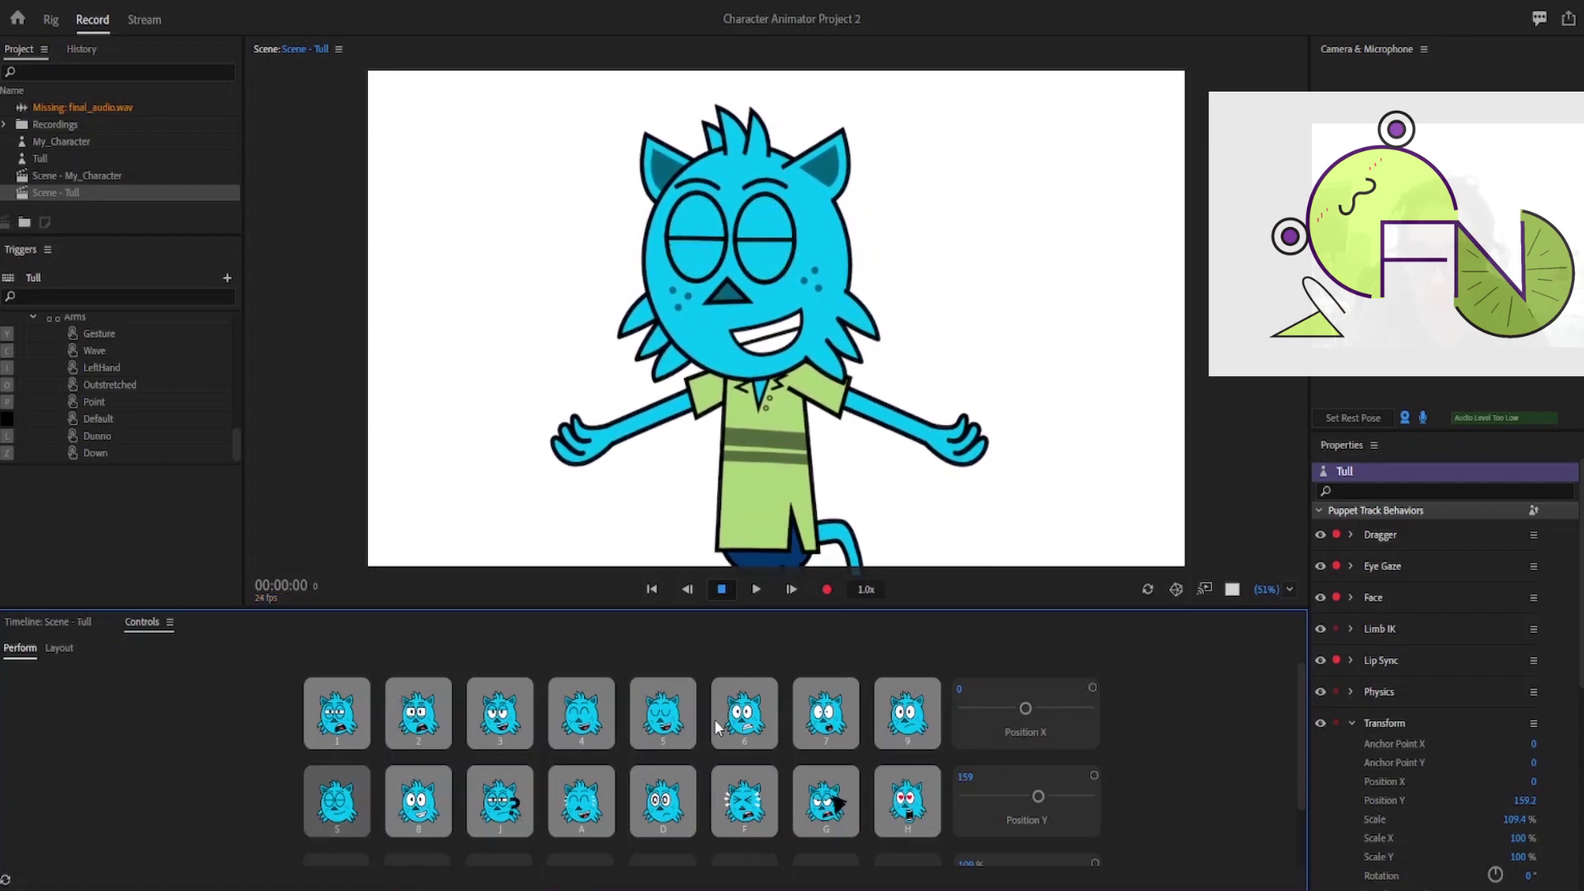
key(8)
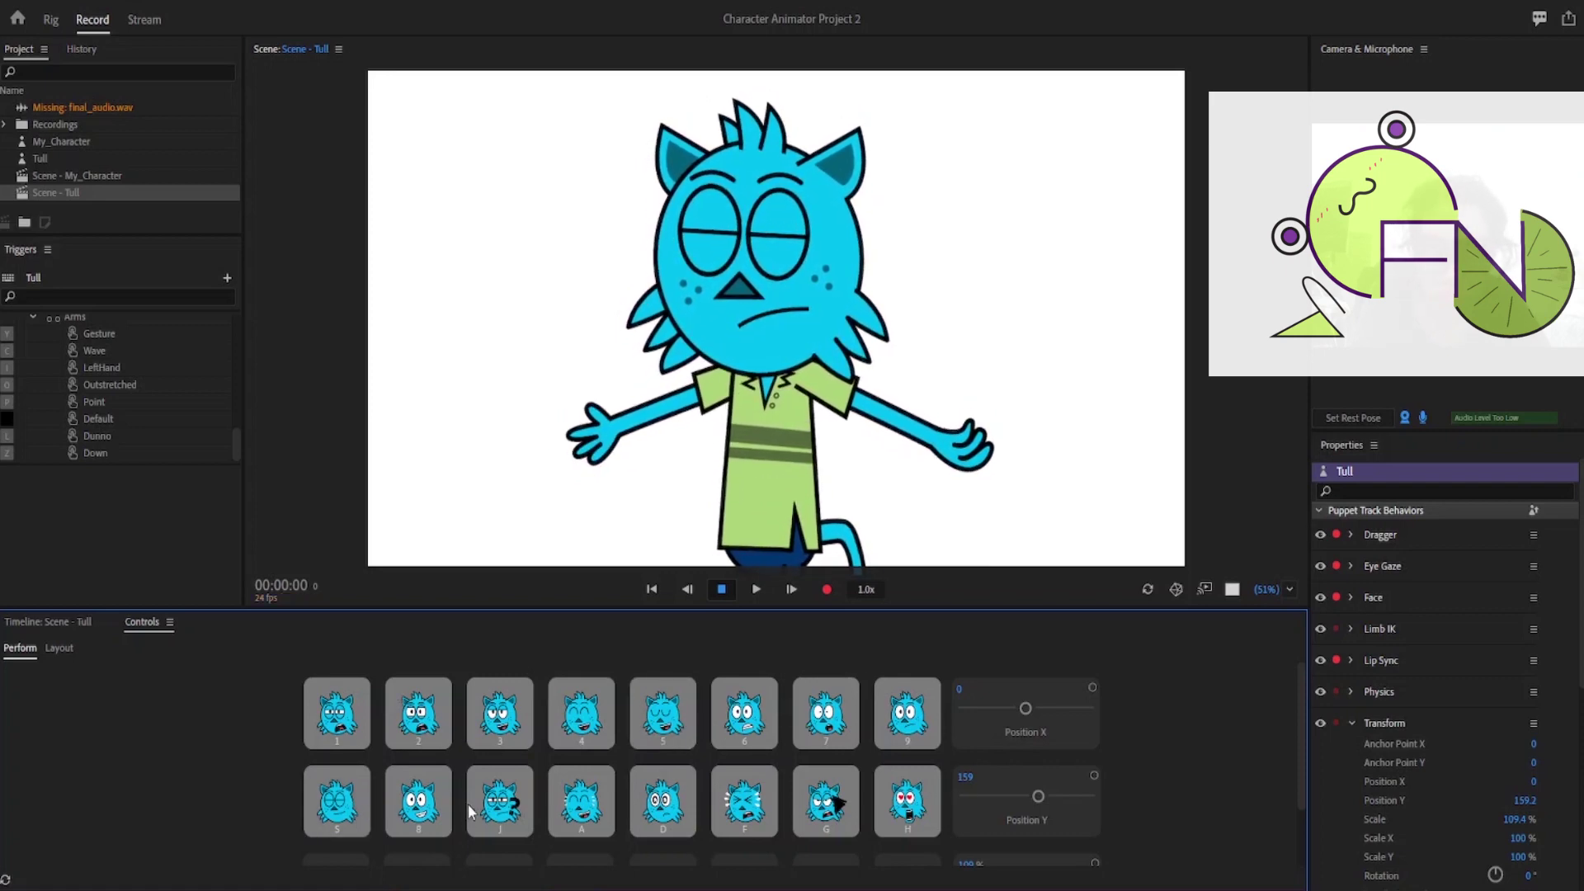
Show question marks beside Tull, set Position Y to 216, and switch to heart eyes.
key(j)
mouse_move(1038, 796)
mouse_down()
mouse_move(993, 800)
mouse_move(1039, 797)
mouse_up()
key(h)
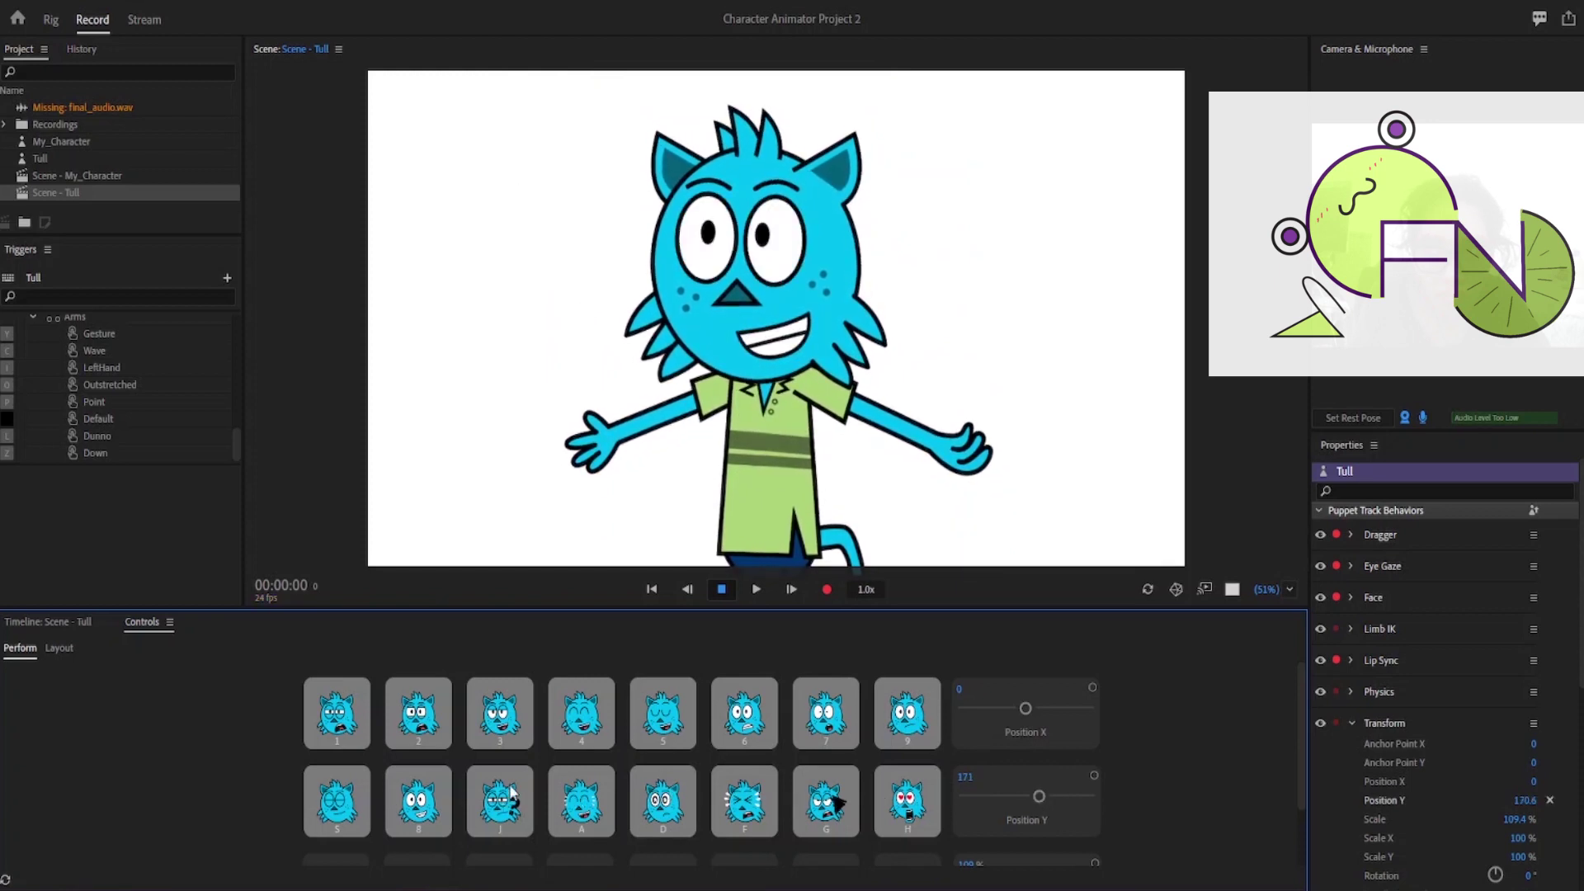
scroll(510, 786, down, 2)
Trigger Tull's arm poses: raised arms, another arm pose, then the pointing pose.
click(398, 815)
click(483, 810)
click(847, 804)
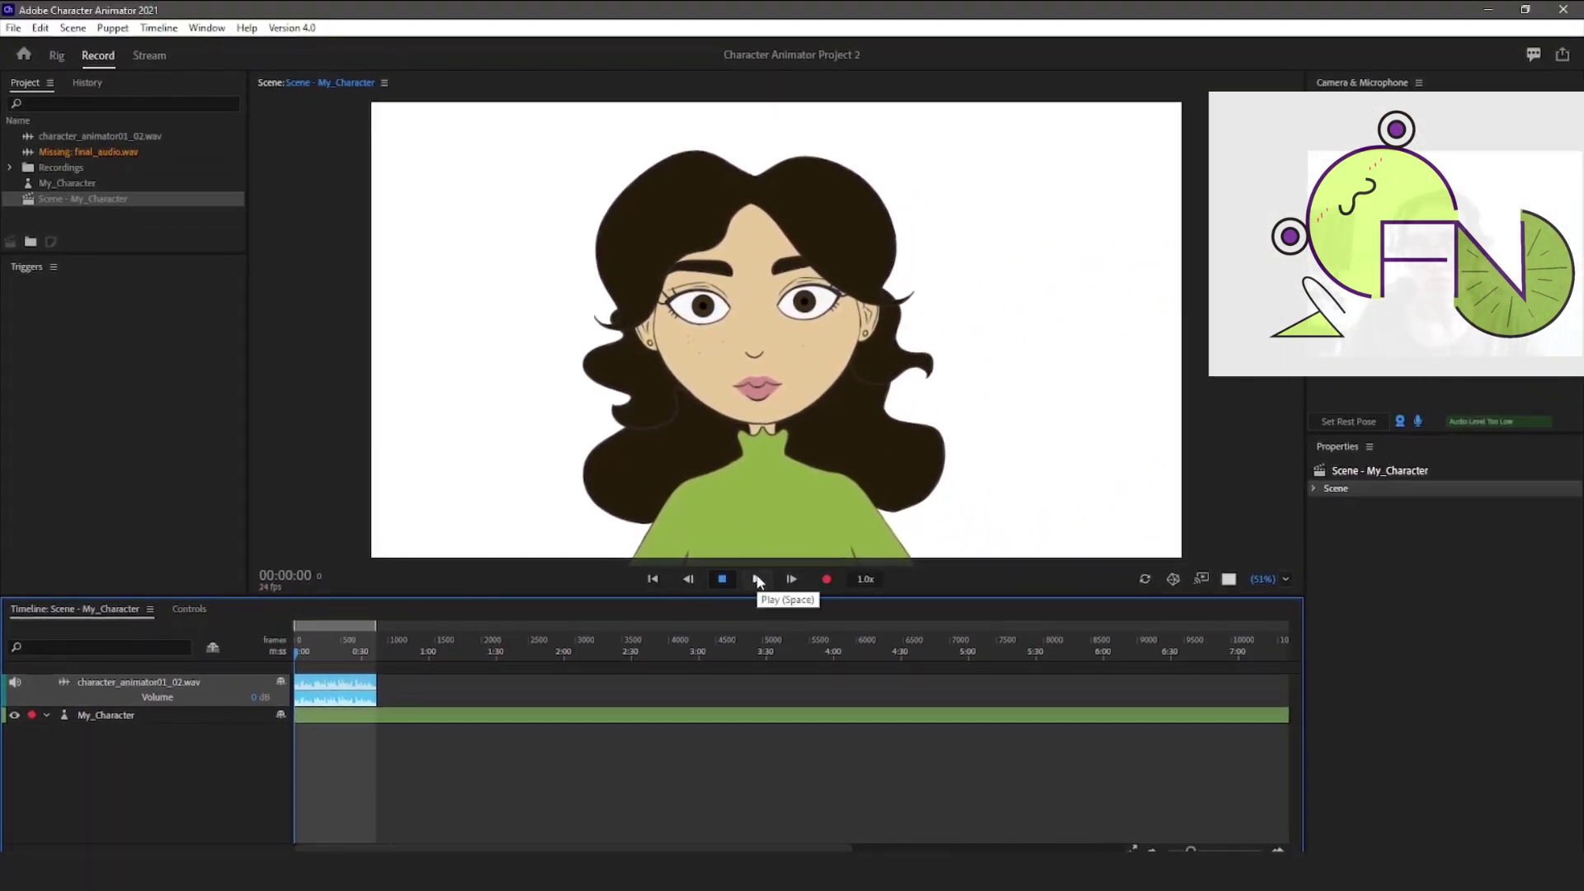
Compute a lip-sync take from the scene audio via Timeline > Compute Lip Sync Take.
click(164, 29)
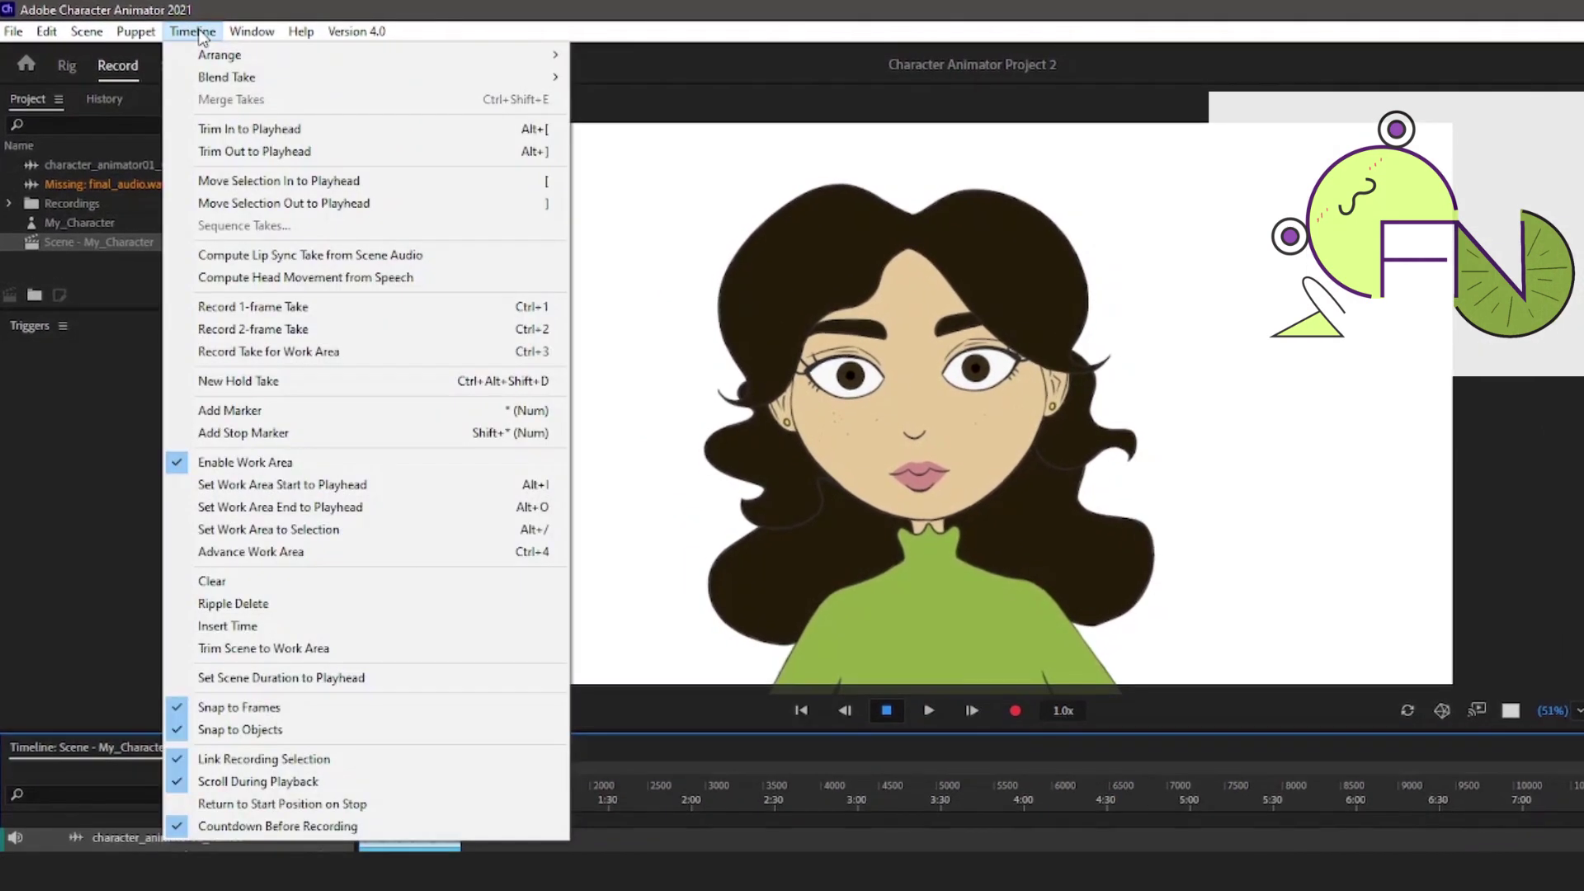
click(459, 254)
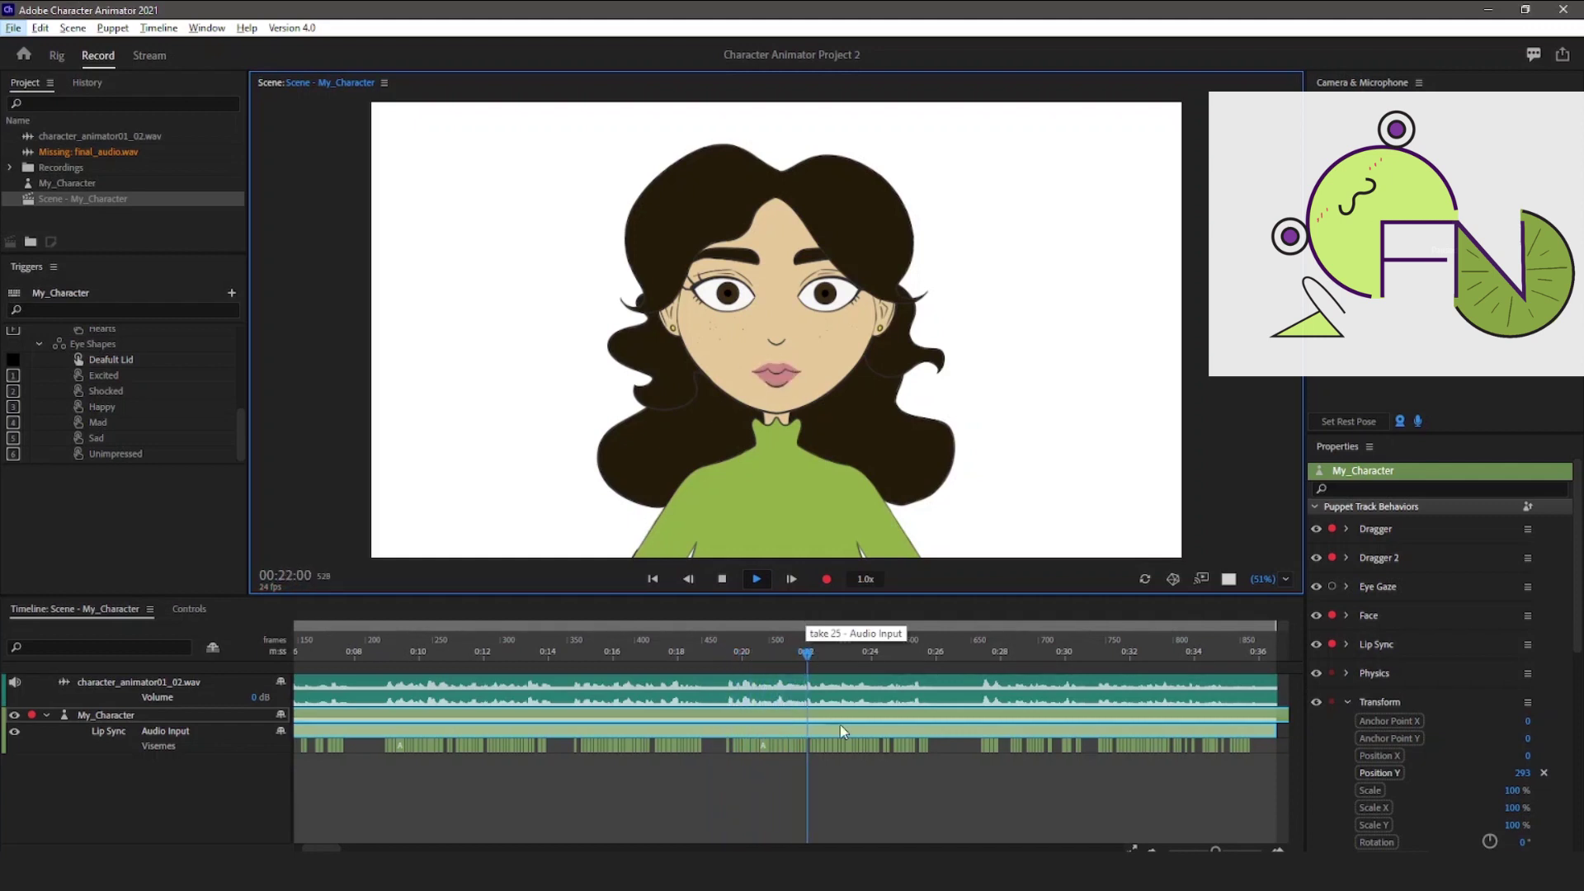
scroll(842, 735, up, 3)
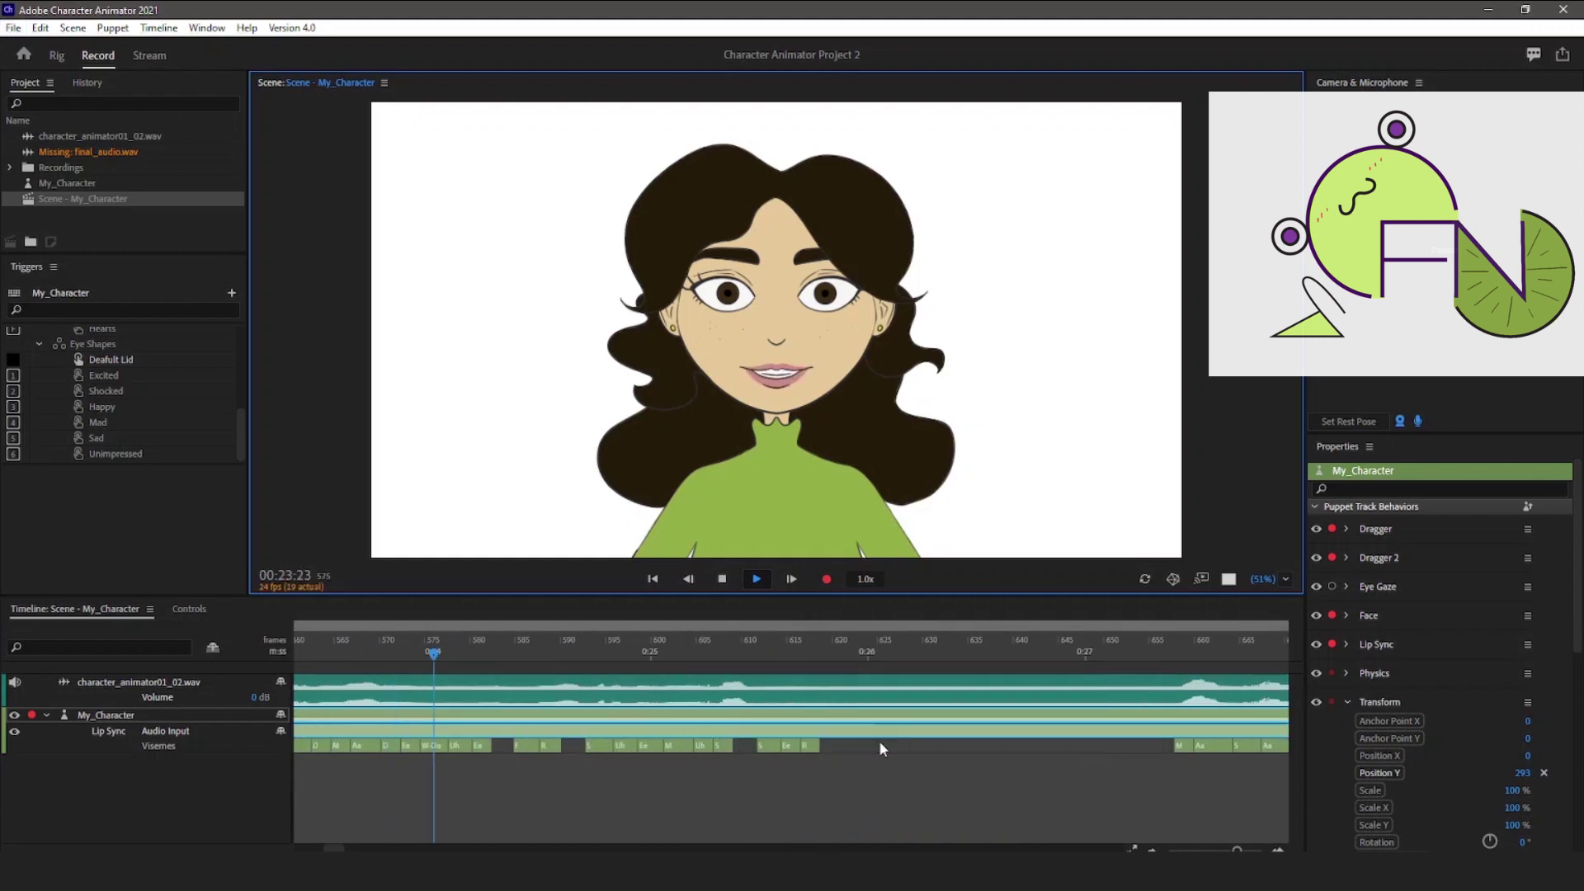
Record a short new performance take of My_Character.
scroll(833, 742, down, 5)
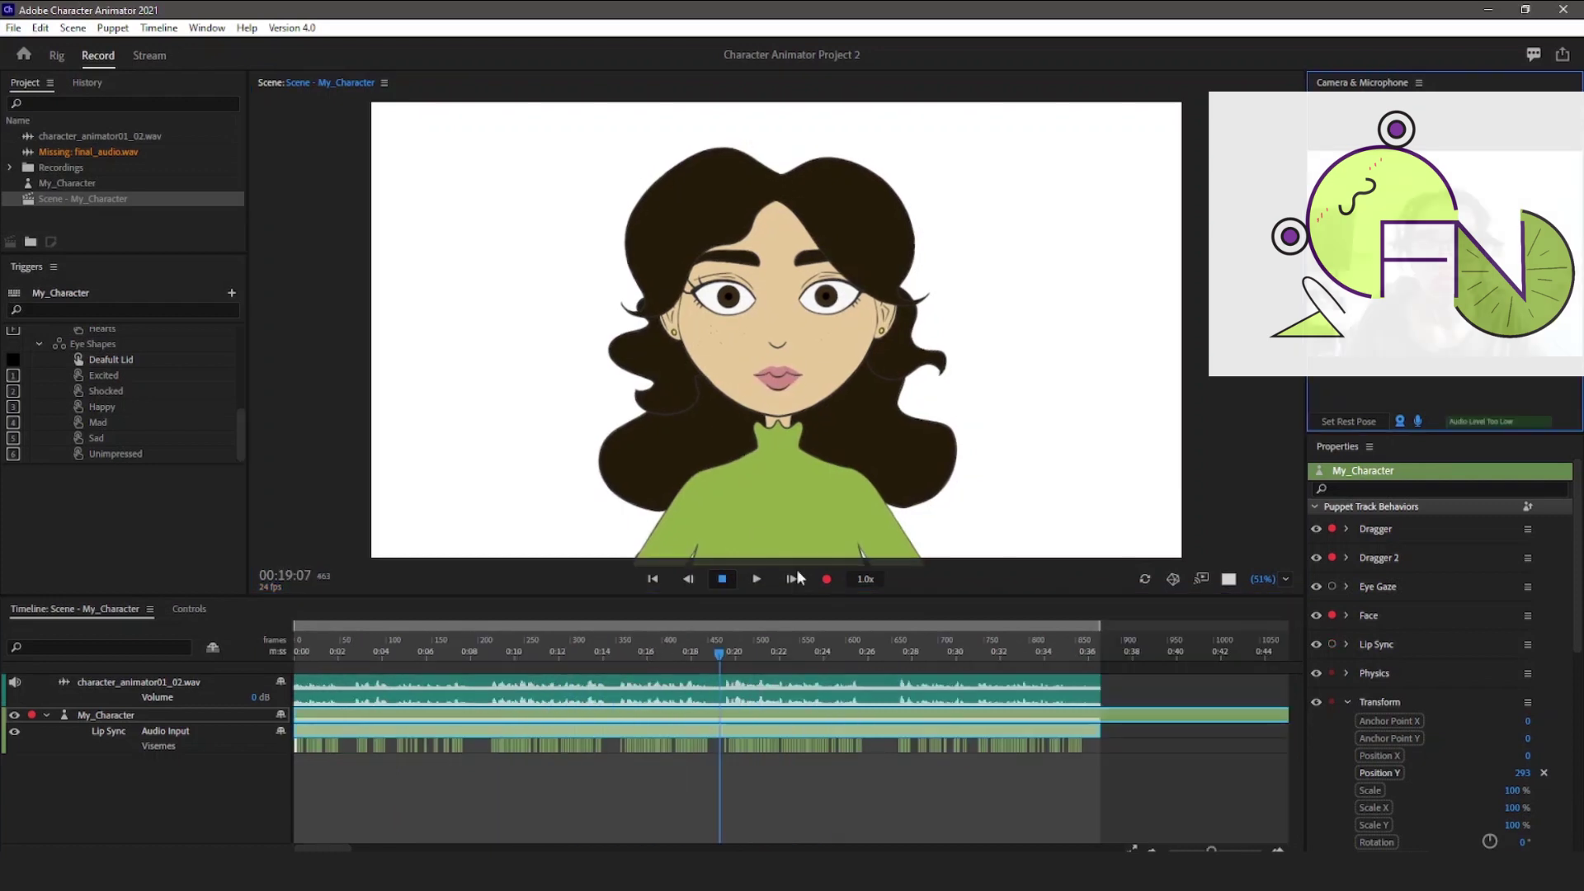
click(827, 578)
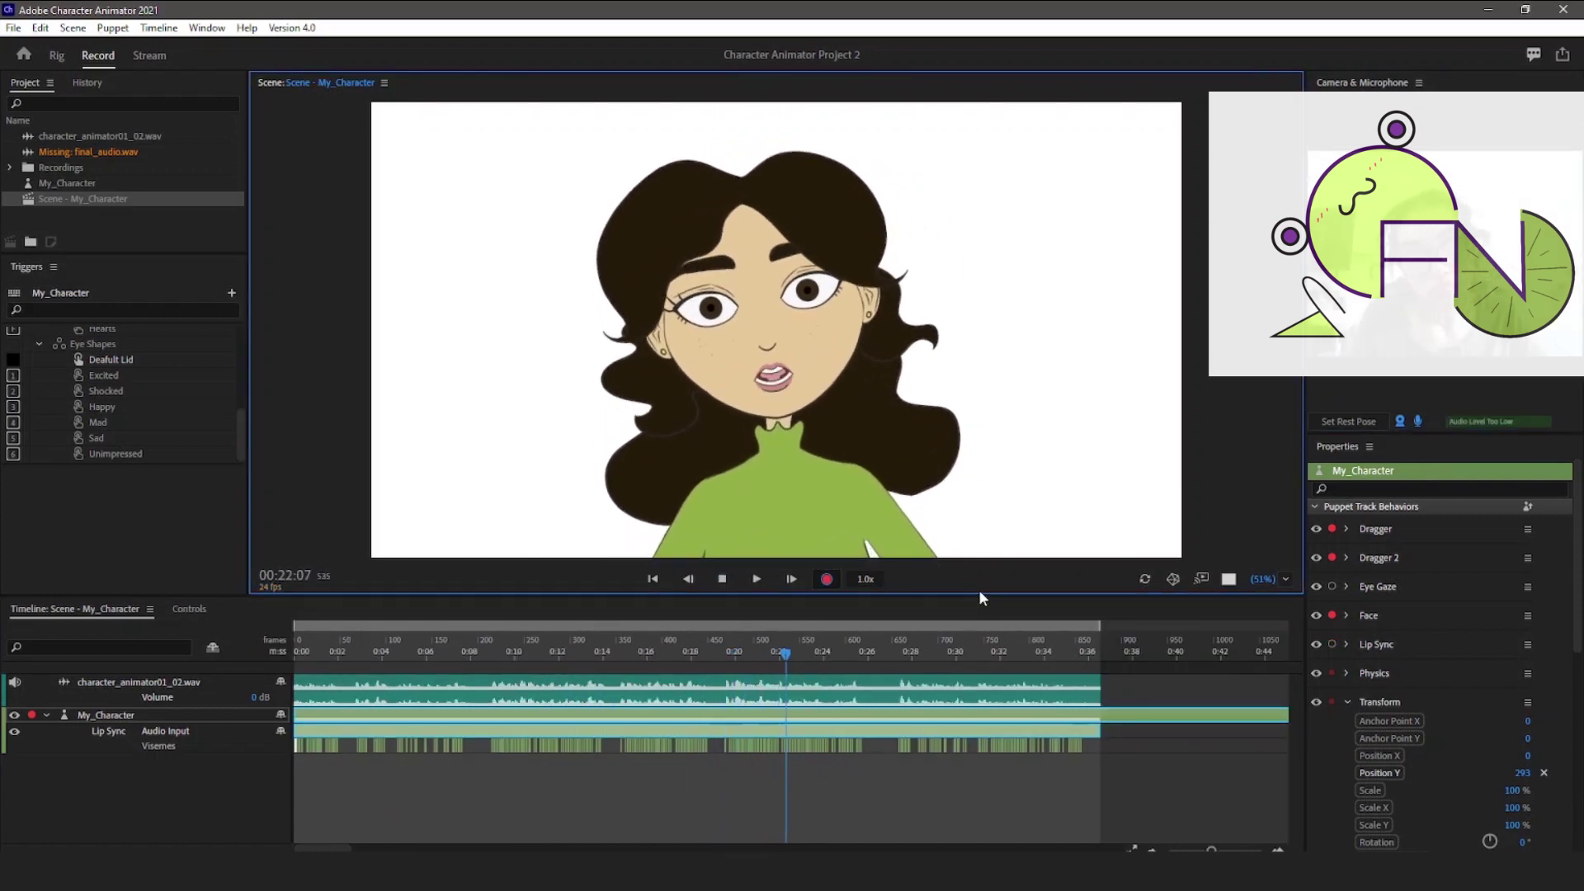
key(space)
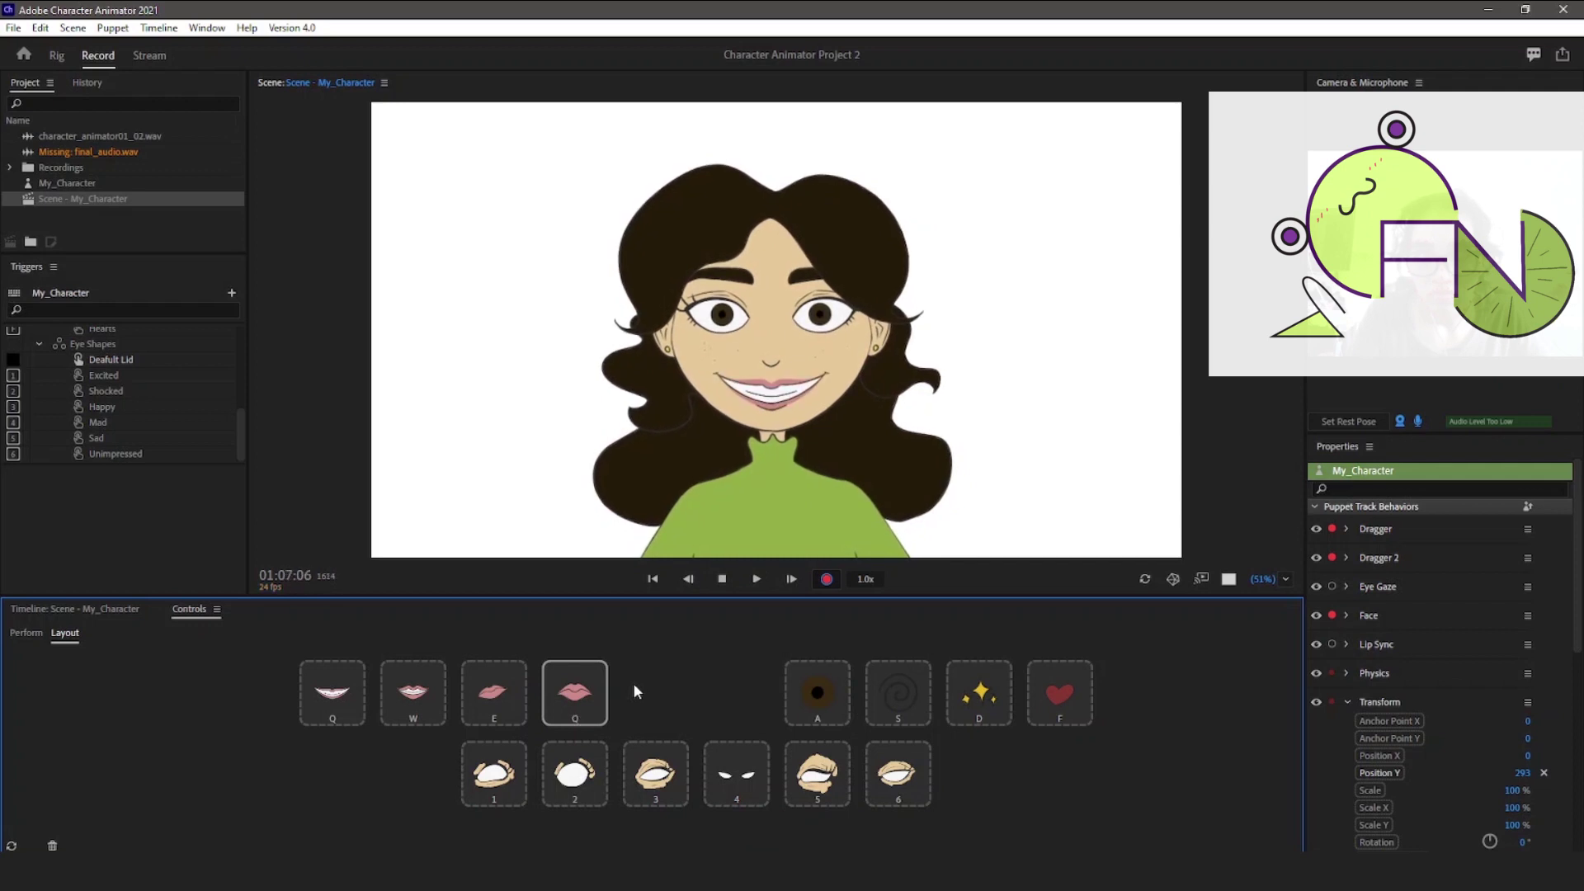
Fire the W mouth trigger, stop recording, and reach the File menu's export options.
key(w)
key(space)
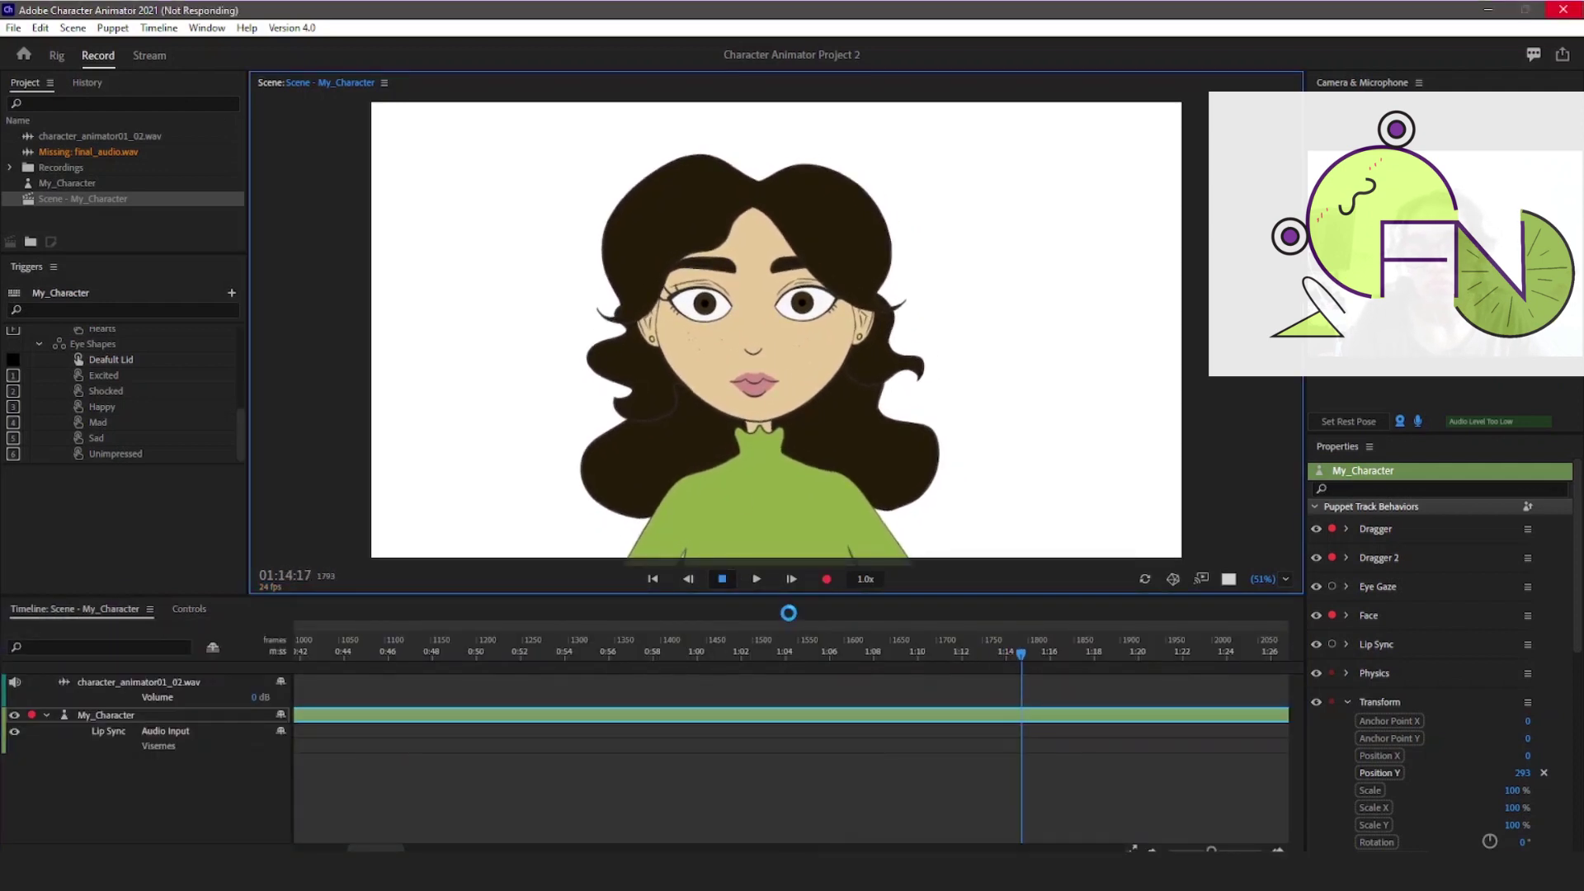
click(14, 27)
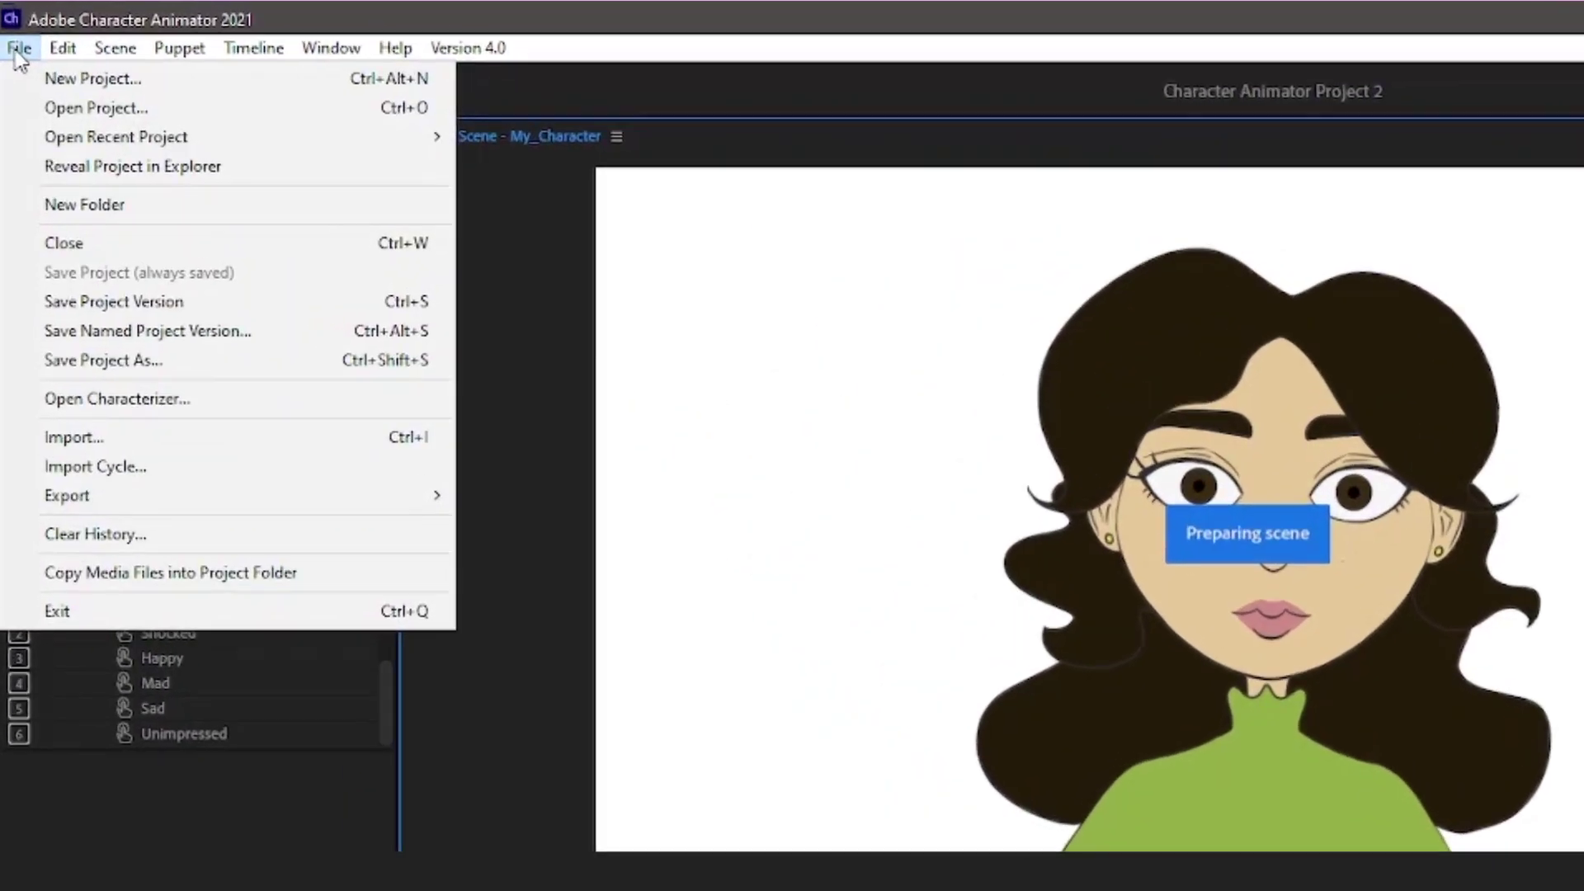
mouse_move(268, 307)
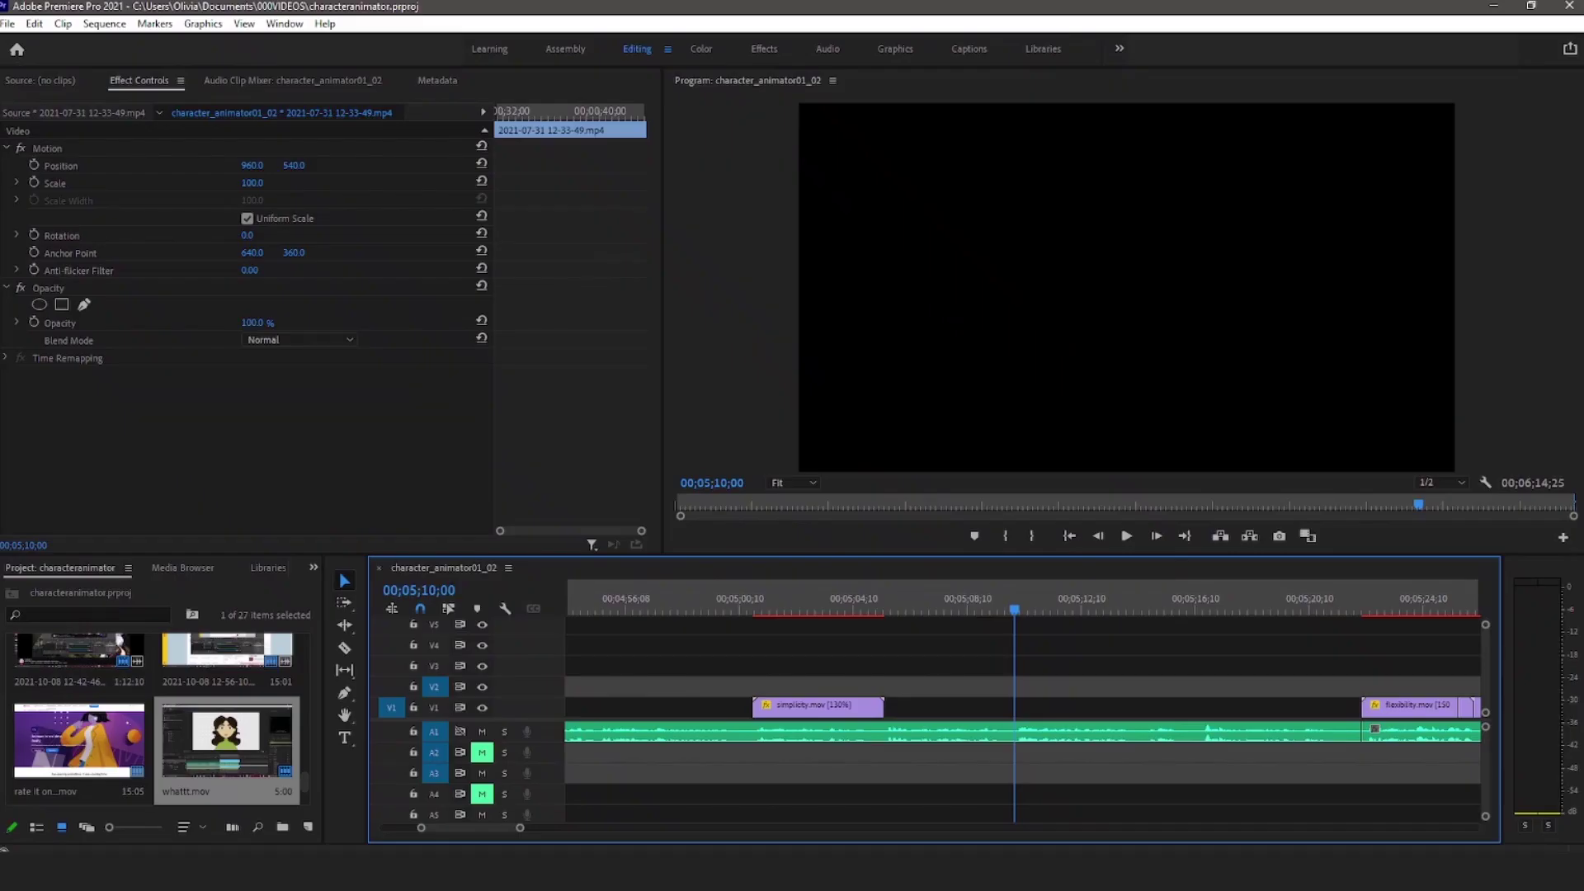
Zoom out the Premiere Pro sequence timeline with the minus key to show all clips.
key(minus)
key(minus)
key(minus)
key(minus)
key(minus)
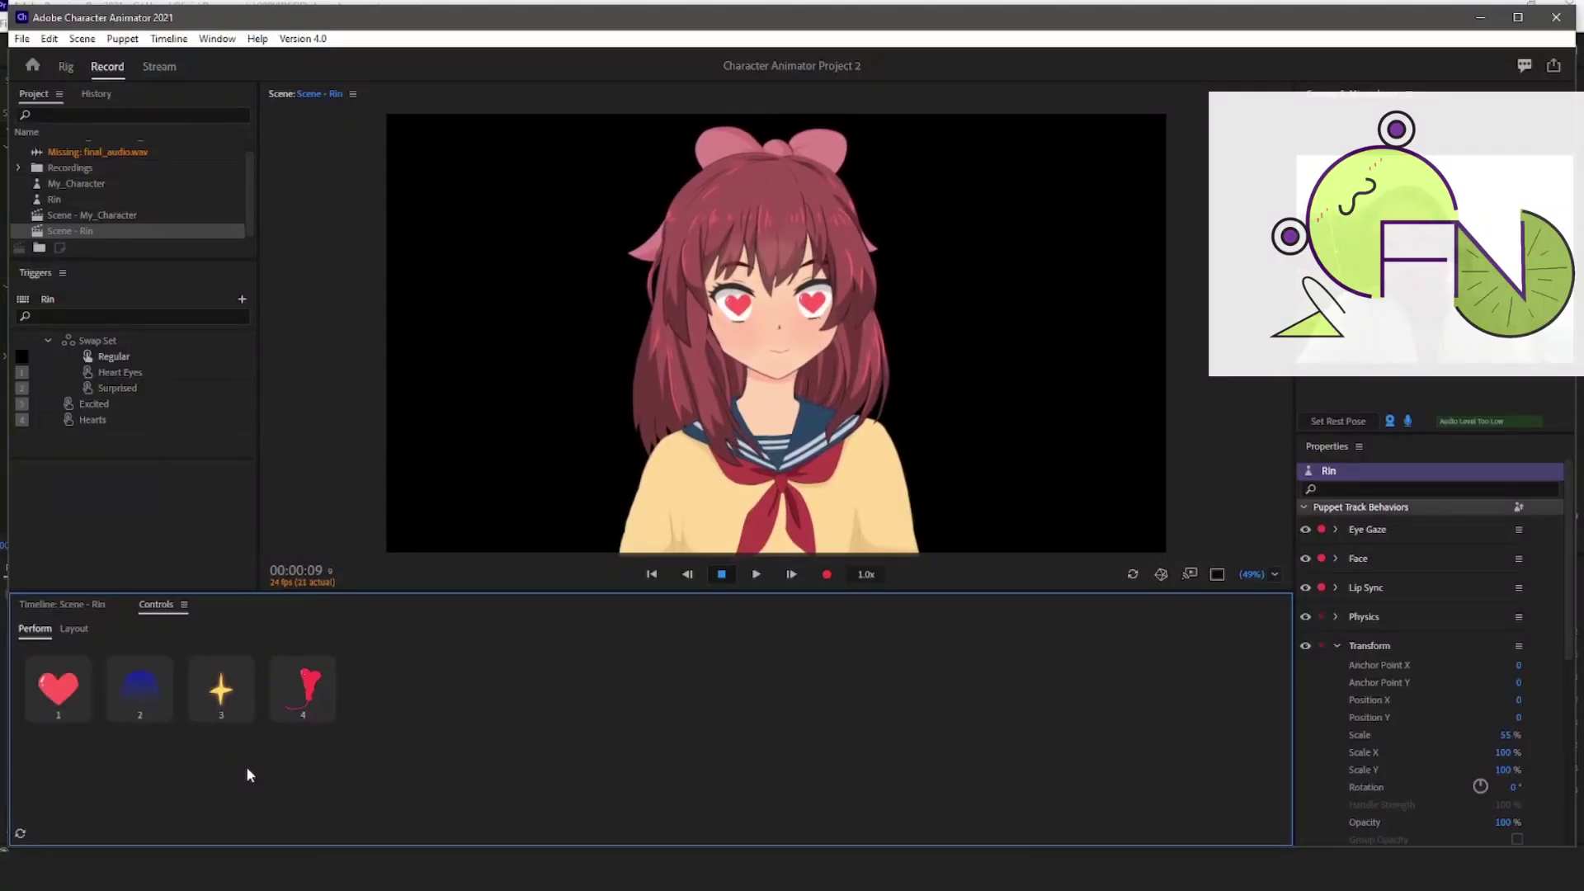
key(1)
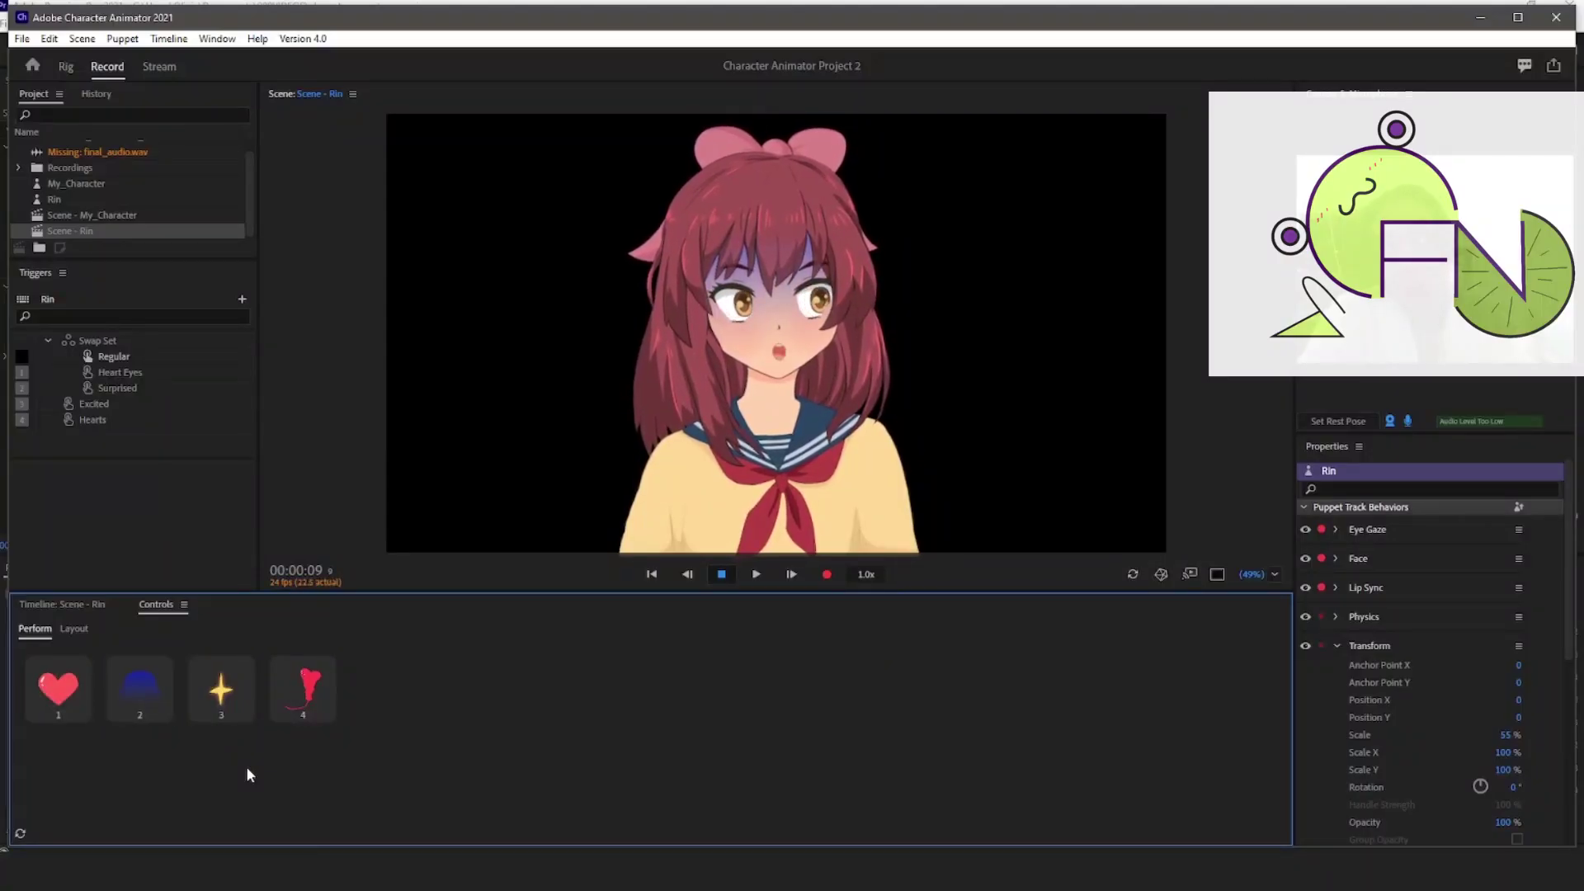
Fire Rin's triggers 1, 3 and 4, then select her puppet and show the W-Oo mouth.
key(3)
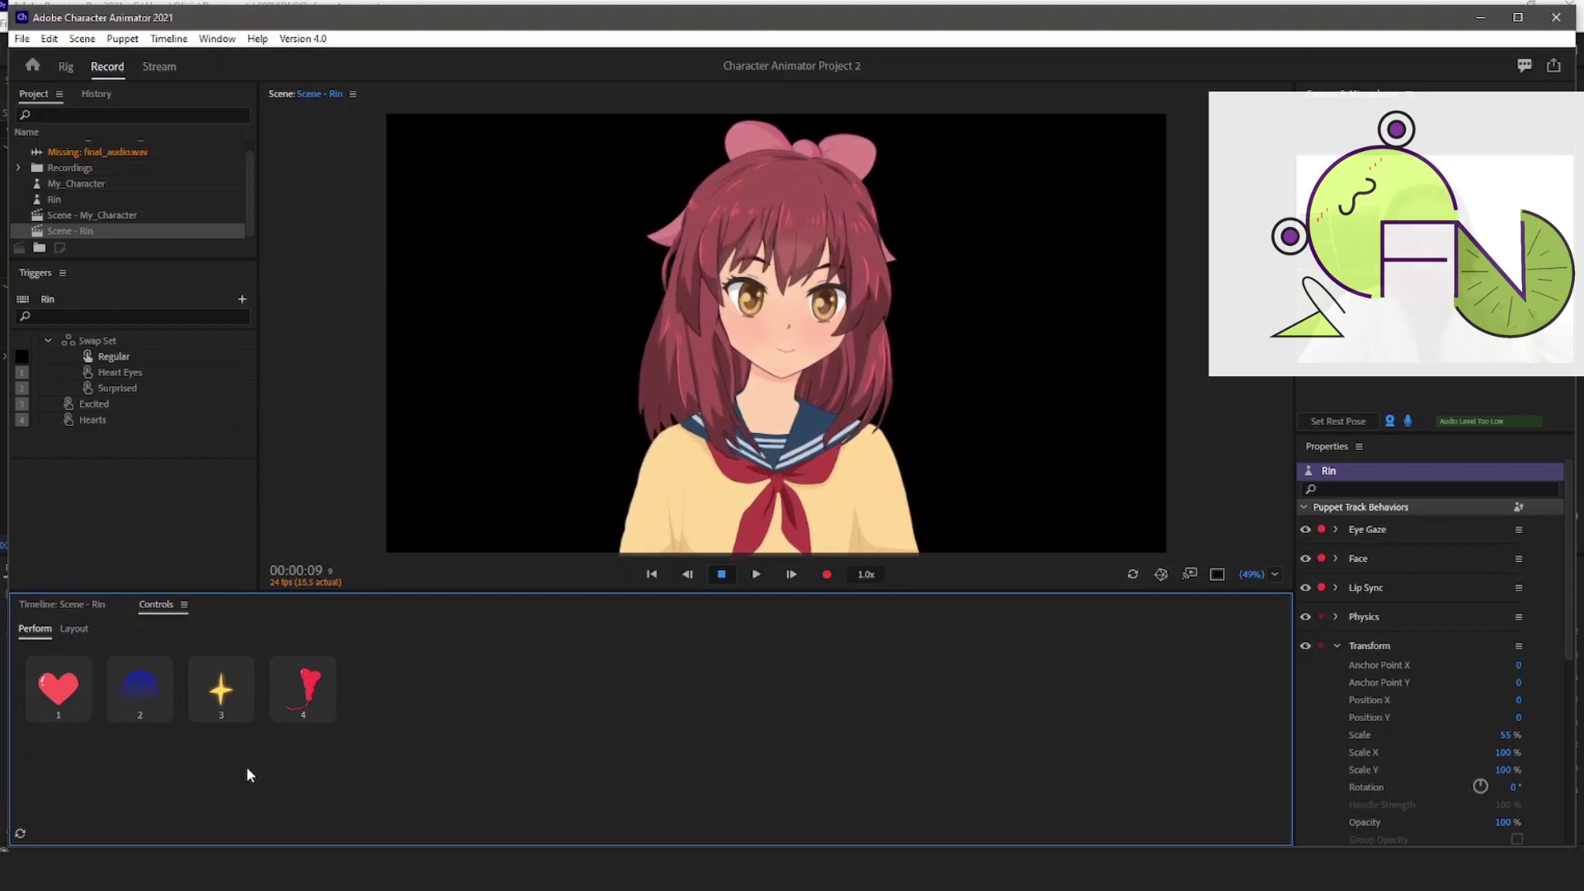
key(4)
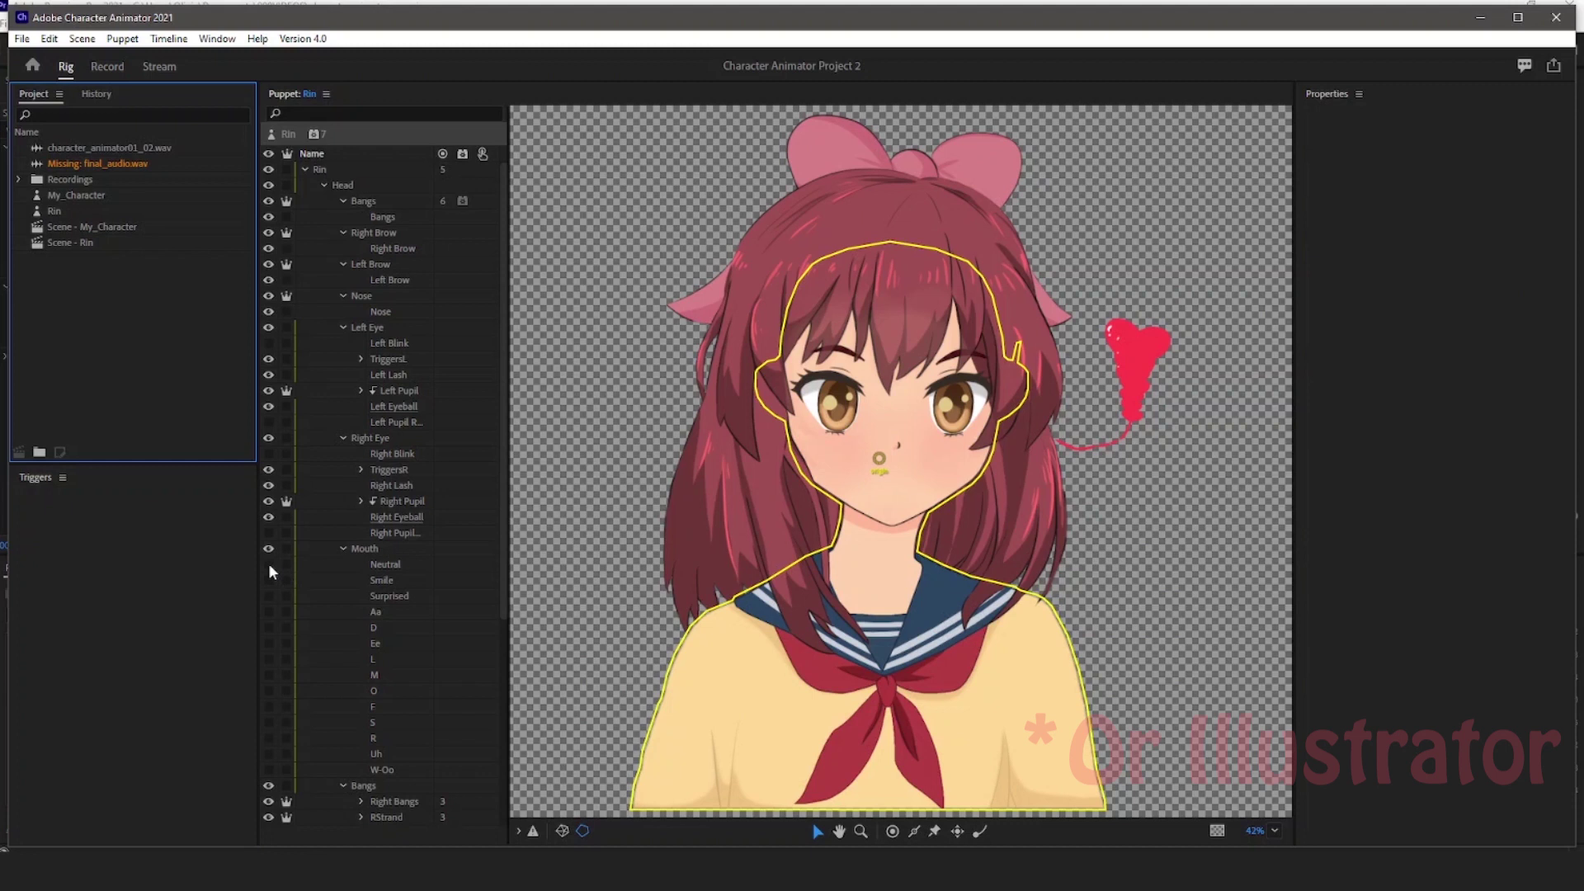
click(269, 563)
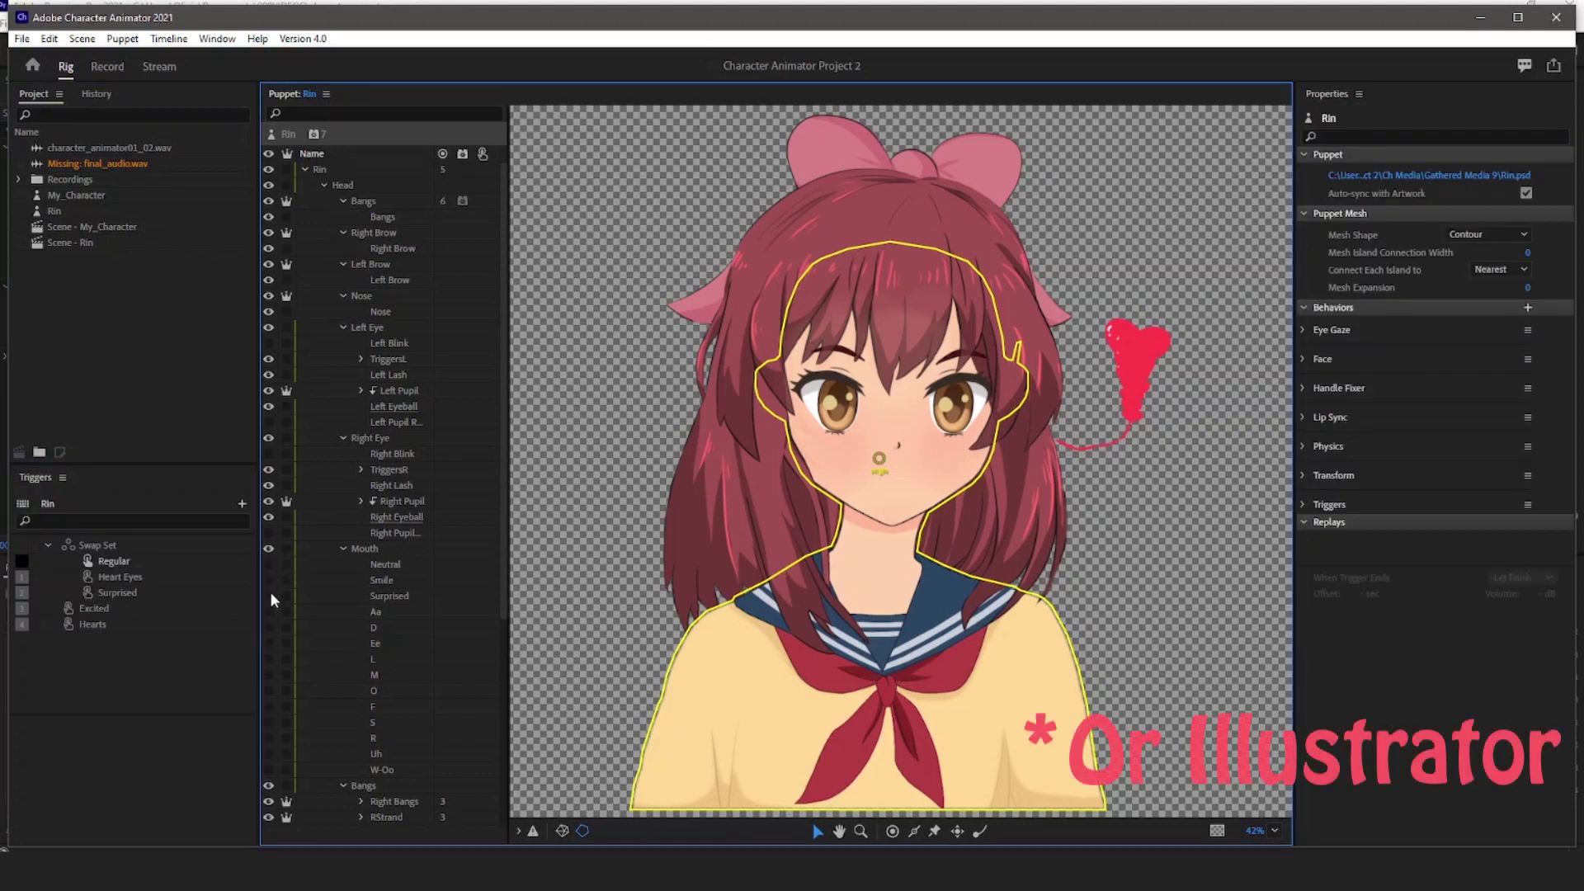
click(269, 770)
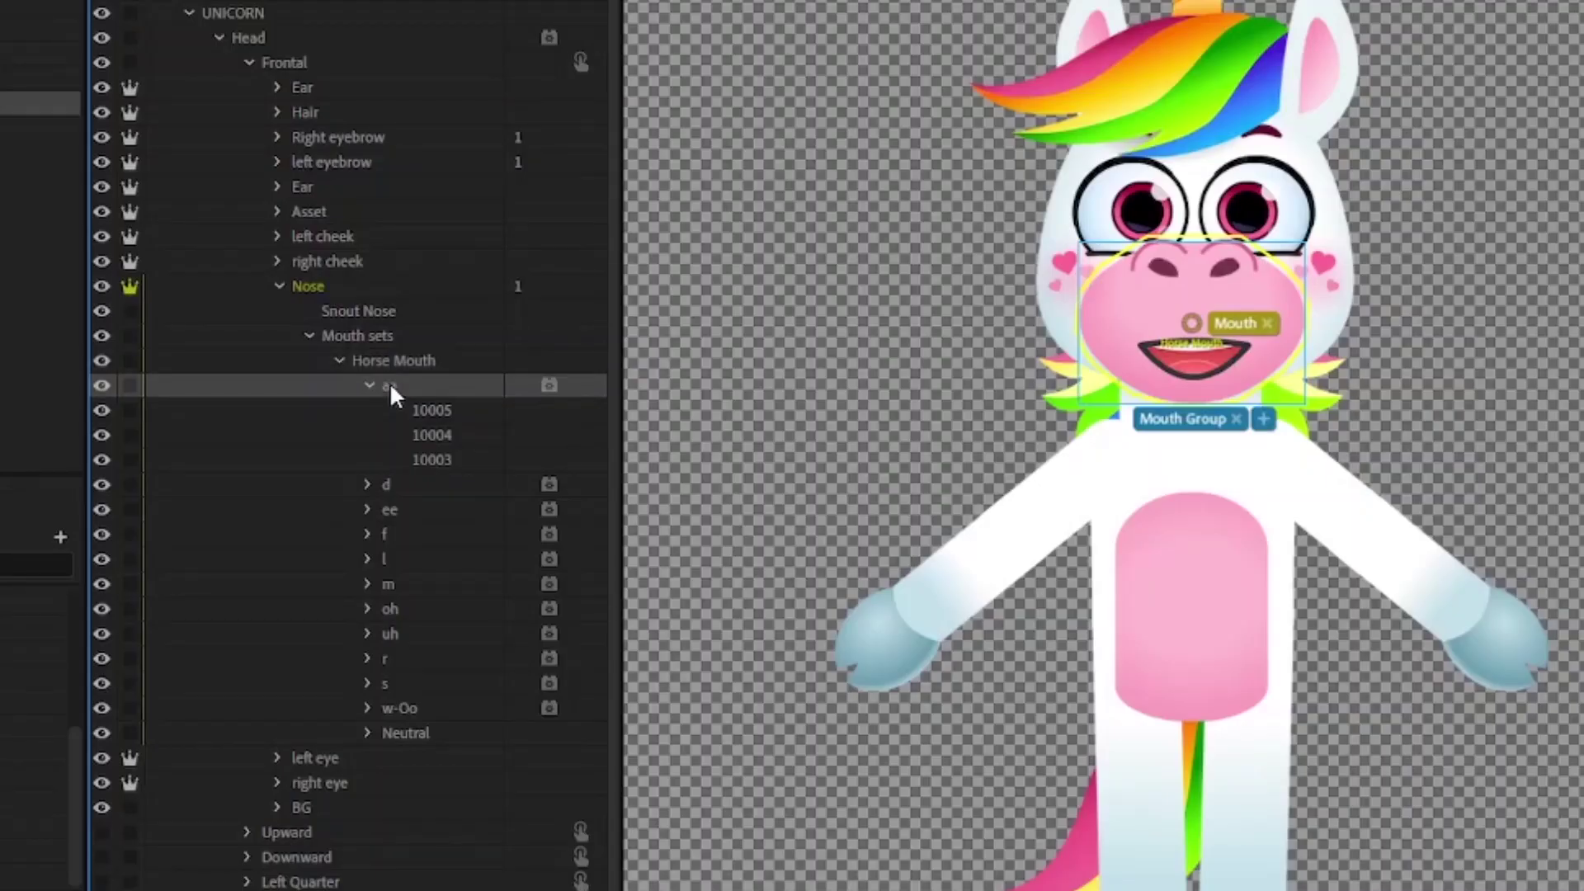
Select the aa row under Horse Mouth to display the unicorn's open mouth.
click(389, 383)
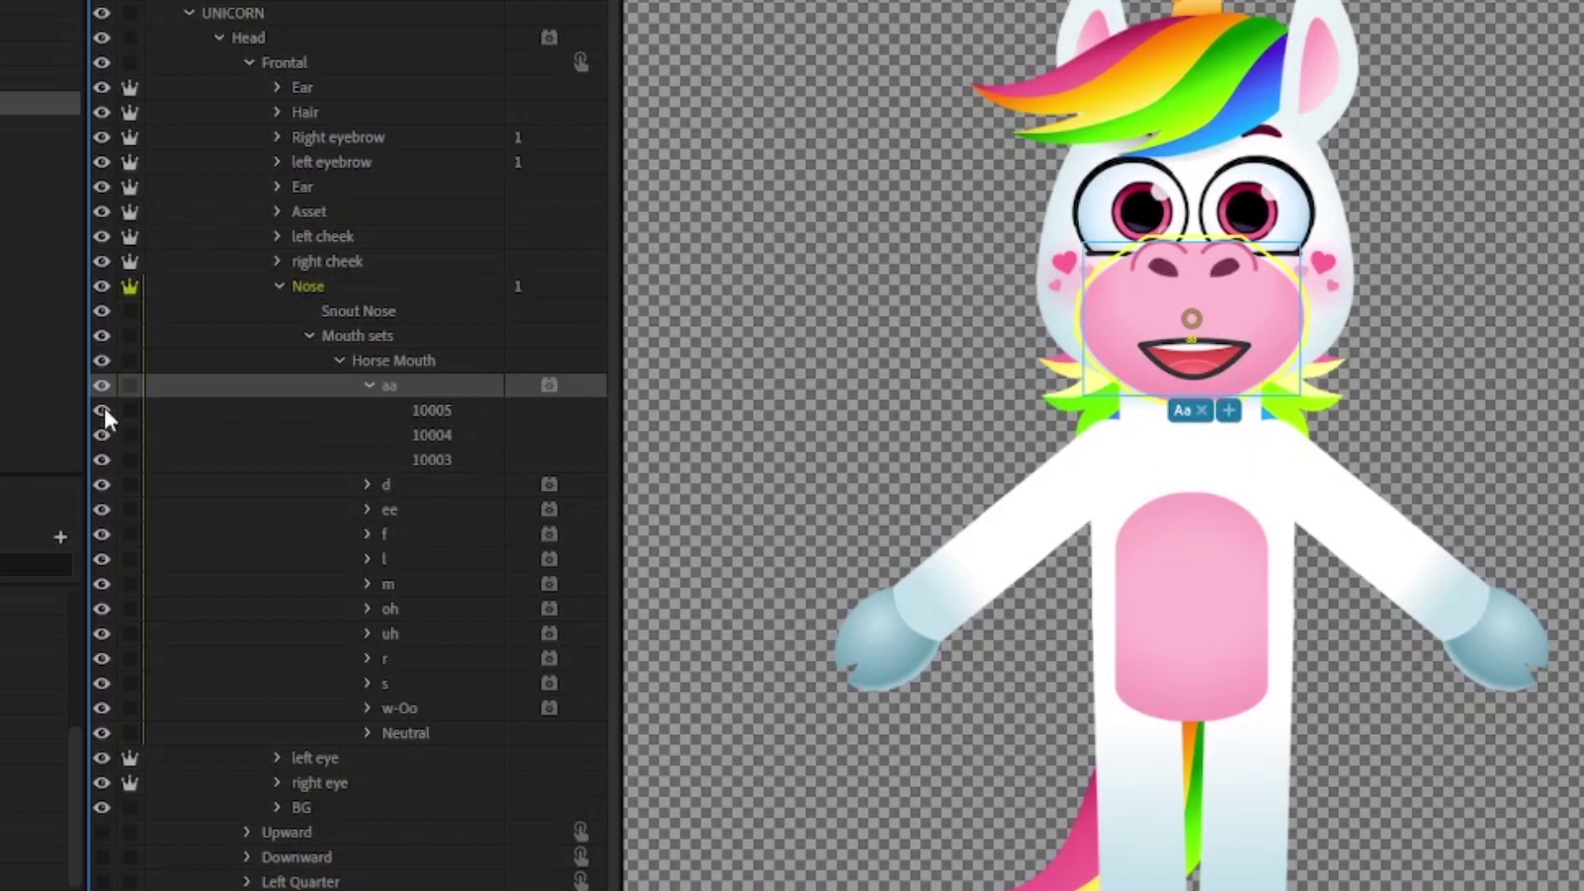